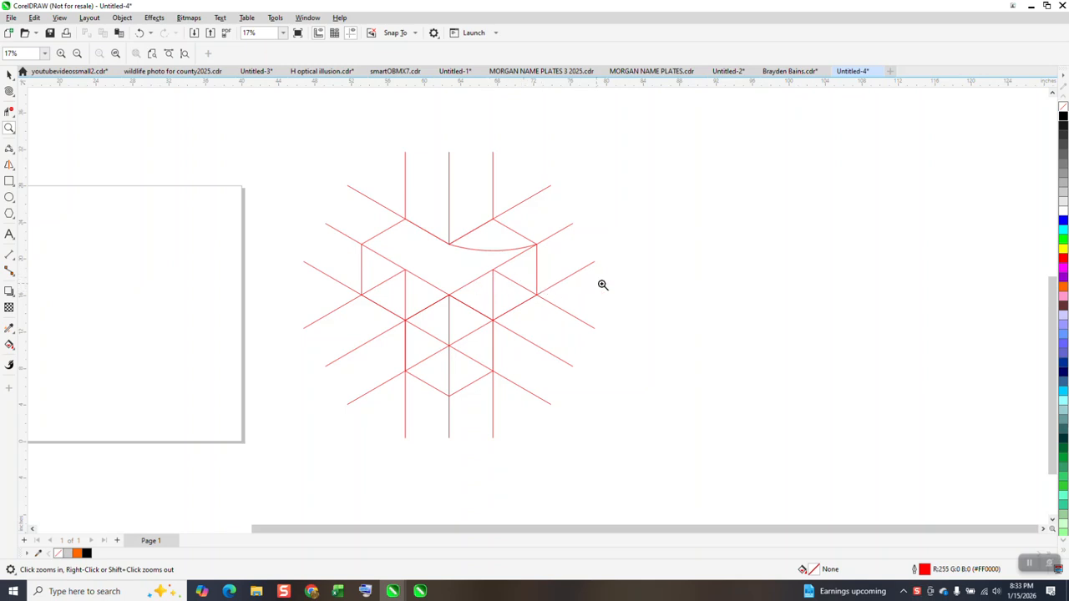
# - Draw a six-sided polygon about 9.5 by 10.9 inches on the page and place a copy against its right edge
pyautogui.scroll(-1, 618, 272)
pyautogui.scroll(-1, 680, 262)
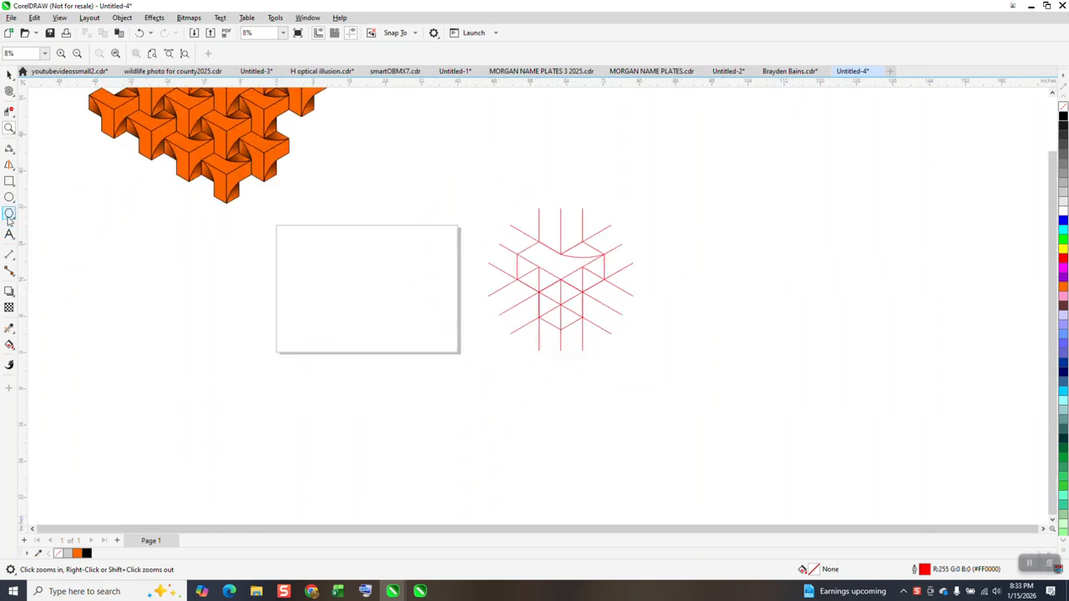
pyautogui.click(9, 215)
pyautogui.moveTo(377, 248); pyautogui.dragTo(327, 299)
pyautogui.click(10, 77)
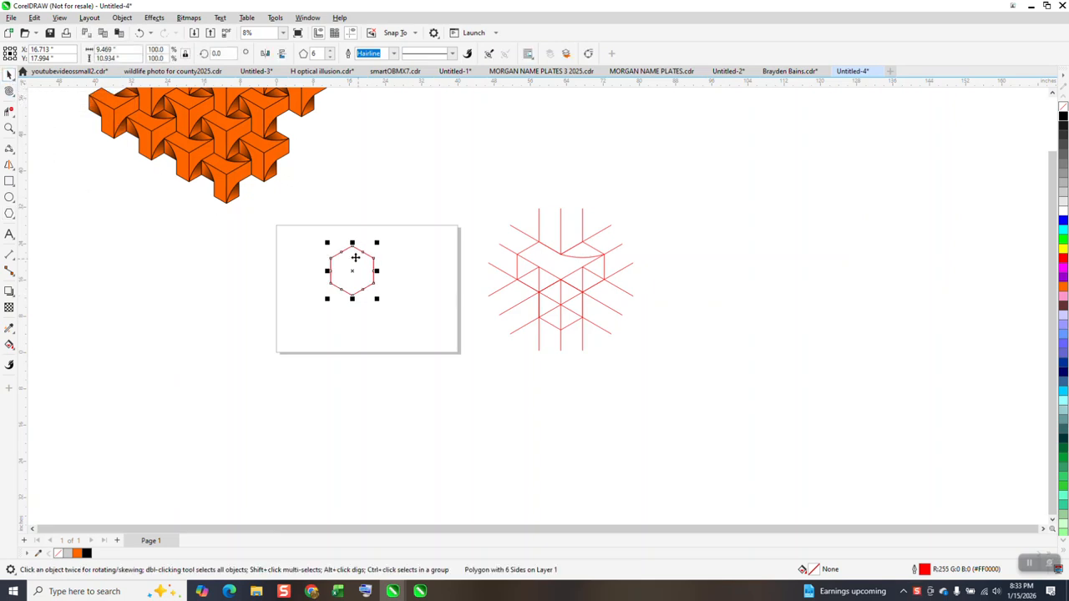
pyautogui.moveTo(327, 262); pyautogui.dragTo(381, 265)
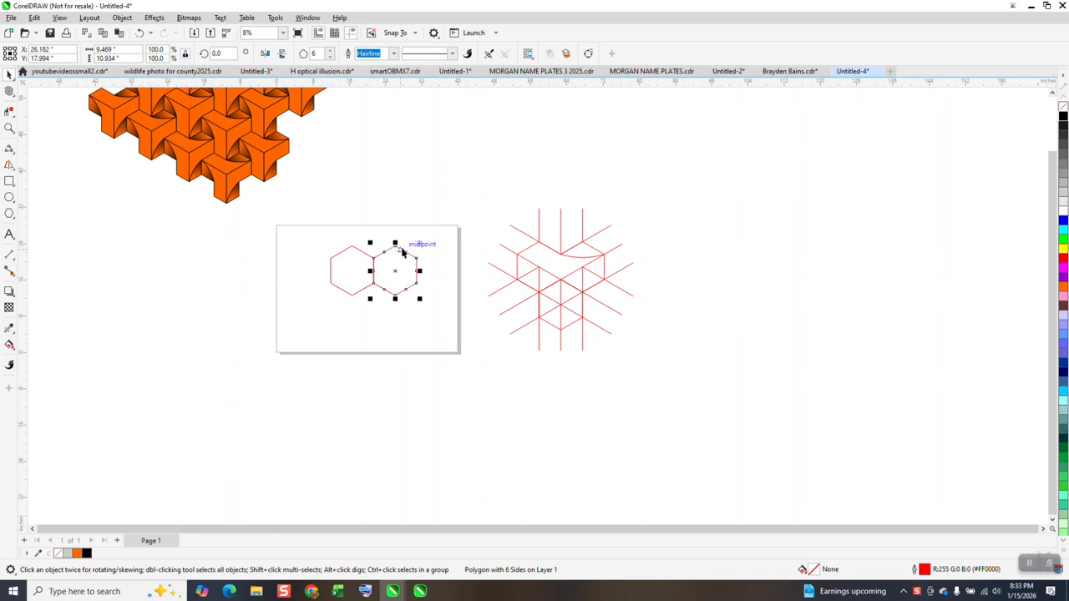
pyautogui.click(397, 258)
pyautogui.moveTo(397, 259); pyautogui.dragTo(389, 305)
pyautogui.rightClick(389, 306)
pyautogui.press('Delete')
pyautogui.click(394, 285)
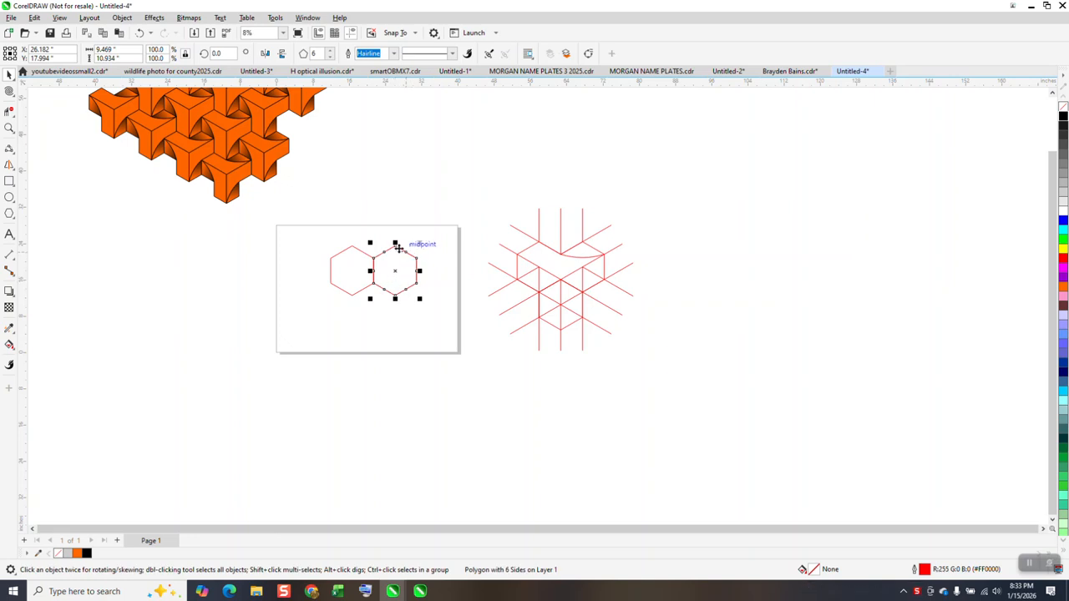
# - Place a third hexagon copy in the notch below the other two, then group all three centered on the page
pyautogui.moveTo(398, 247); pyautogui.dragTo(373, 286)
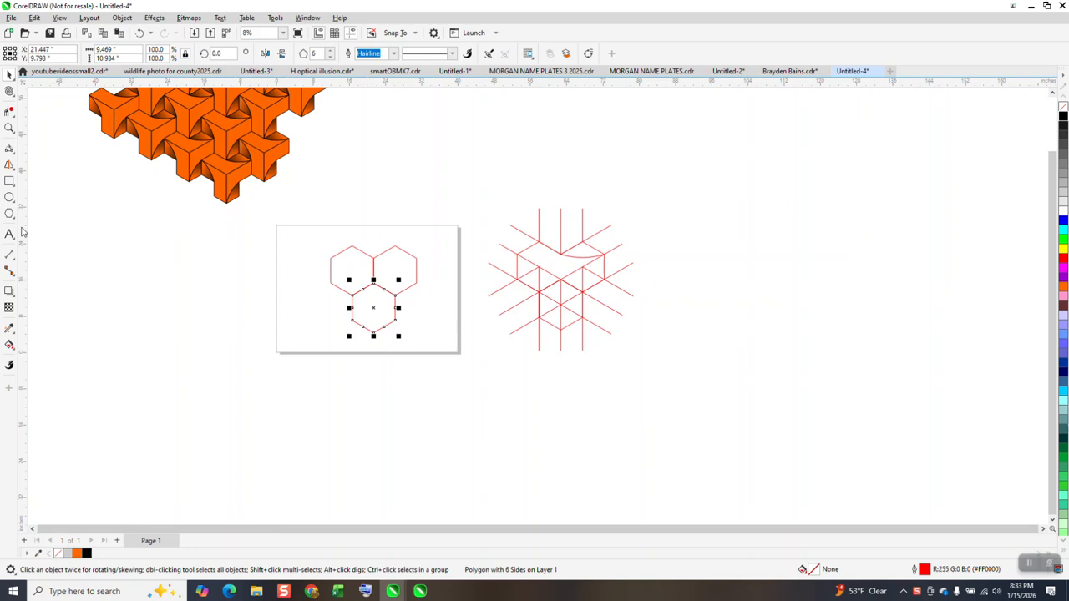
pyautogui.moveTo(269, 227); pyautogui.dragTo(466, 344)
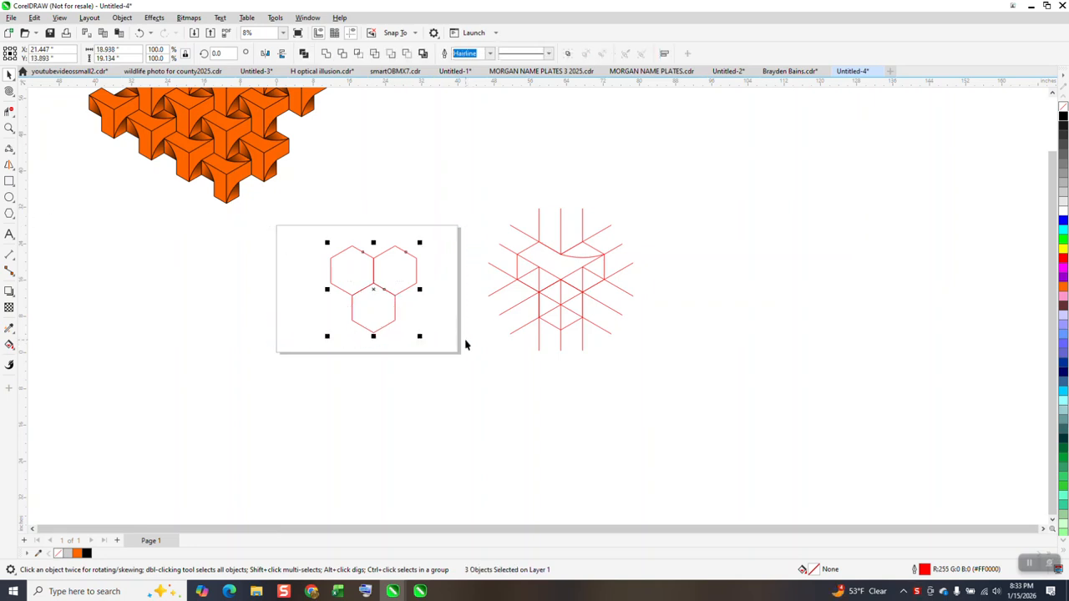
pyautogui.hotkey('ctrl', 'g')
pyautogui.press('p')
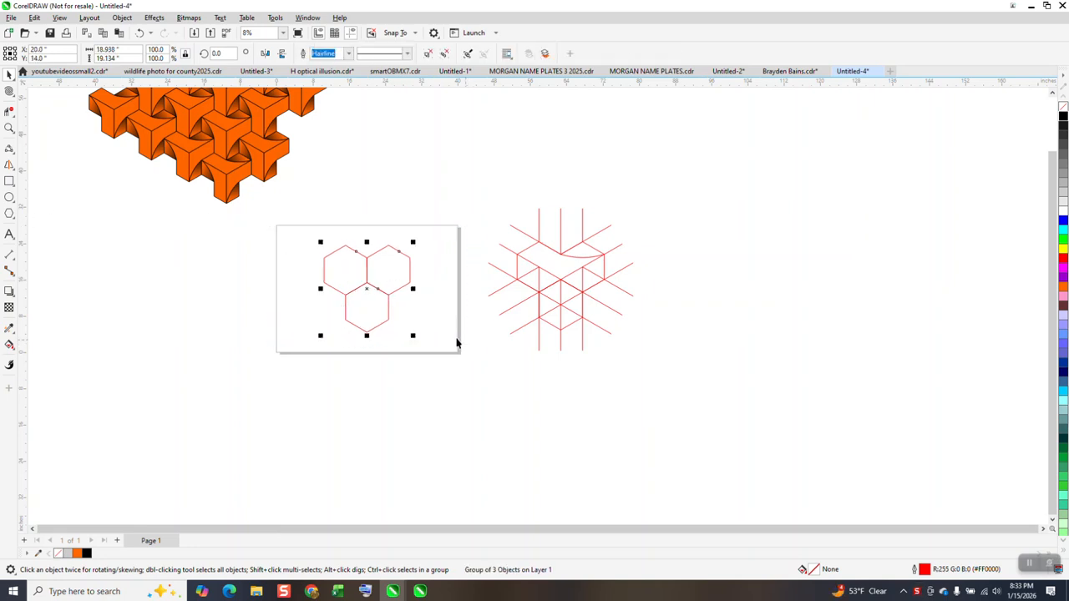
# - Draw a vertical two-point line about 30.4 inches long and place copies so three lines cross the lower hexagon's left edge, center and right edge
pyautogui.click(12, 152)
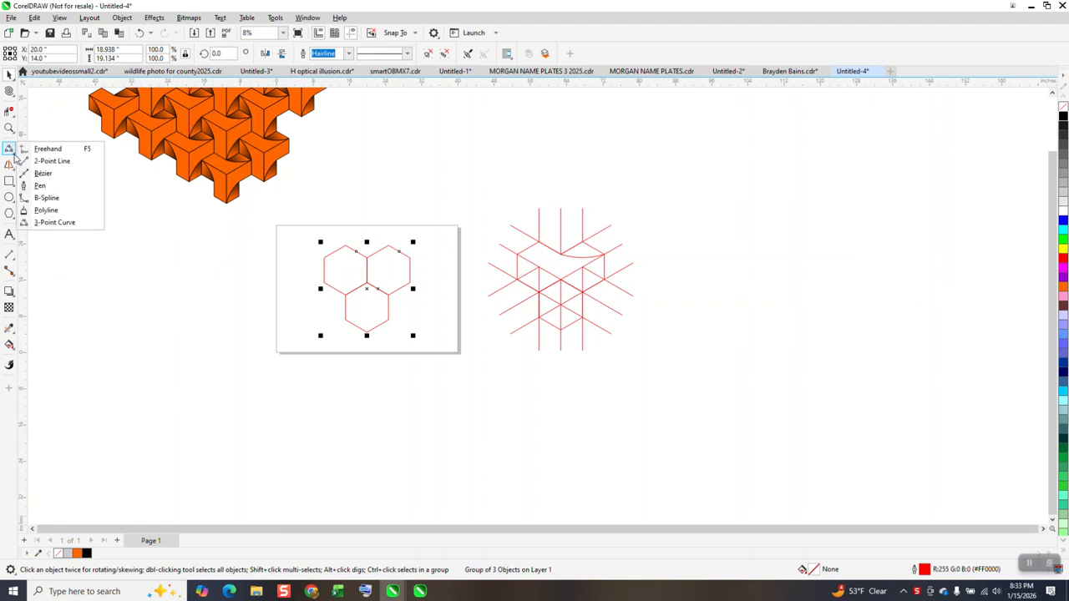
pyautogui.click(52, 161)
pyautogui.moveTo(292, 216); pyautogui.dragTo(293, 354)
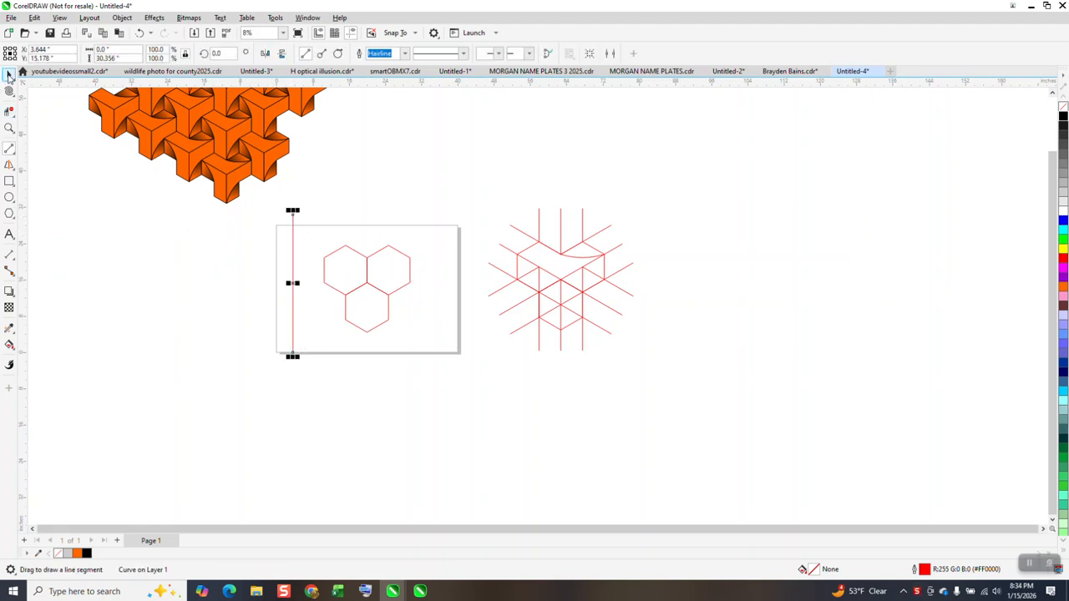
pyautogui.click(9, 75)
pyautogui.moveTo(293, 283); pyautogui.dragTo(367, 284)
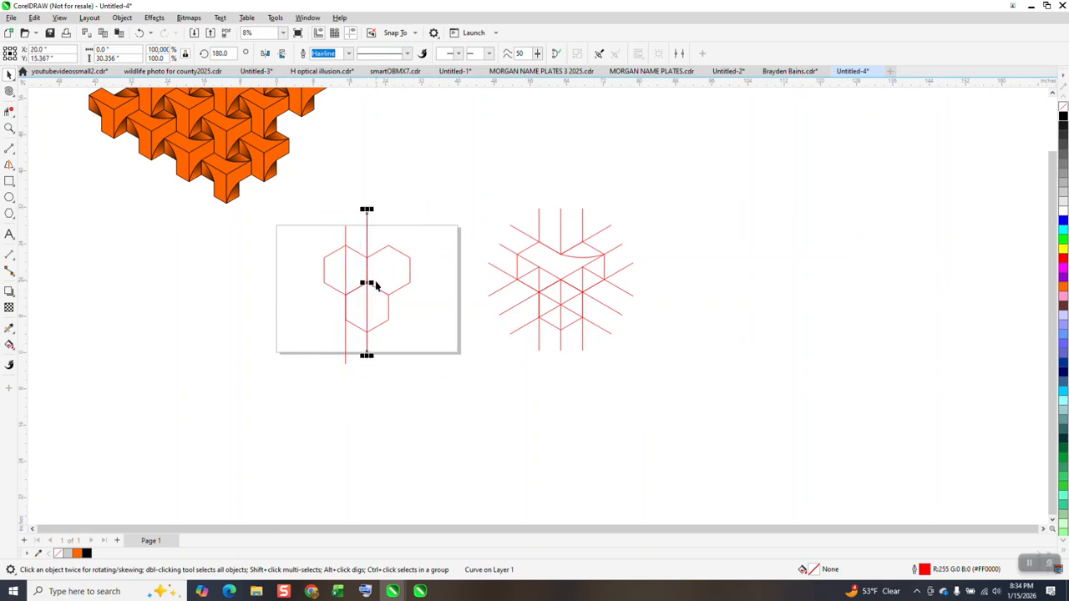
pyautogui.moveTo(367, 284); pyautogui.dragTo(388, 294)
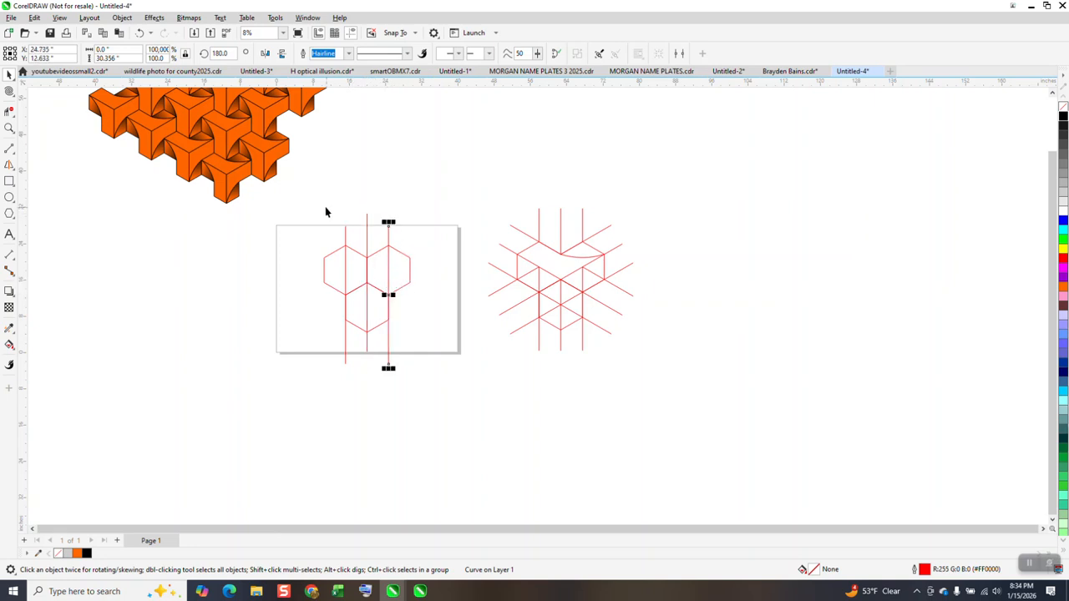
# - Align the centers of the three vertical lines horizontally and group the lines
pyautogui.moveTo(325, 210); pyautogui.dragTo(408, 241)
pyautogui.press('e')
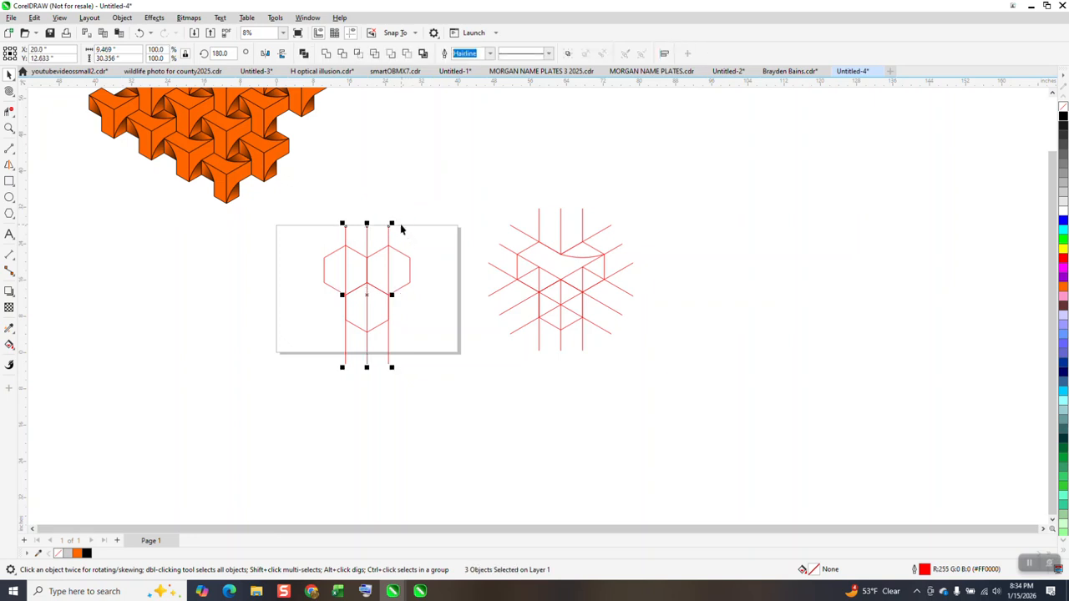
pyautogui.hotkey('ctrl', 'g')
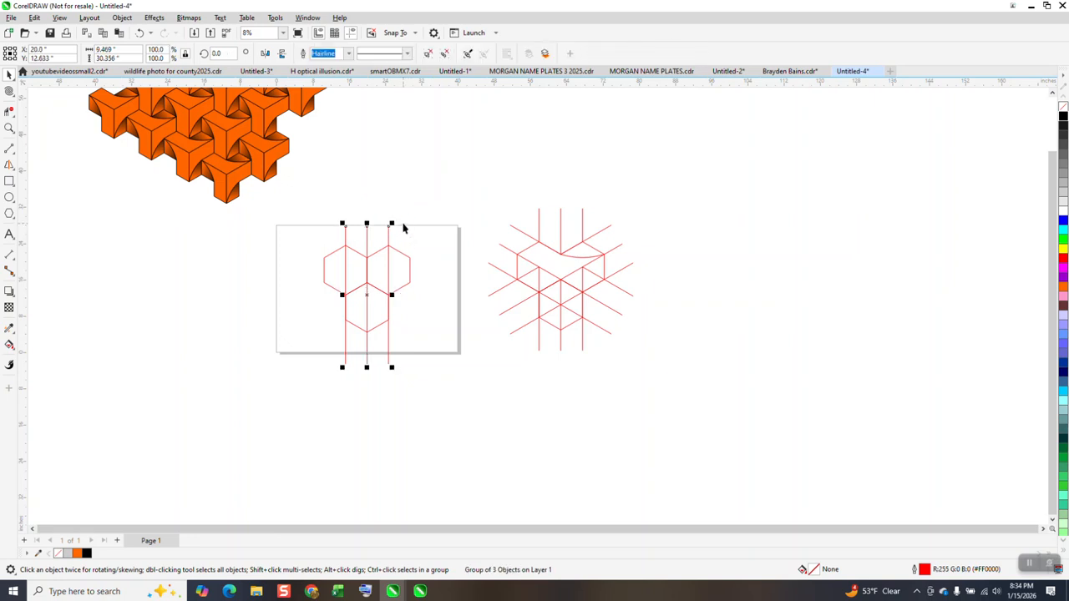
pyautogui.press('e')
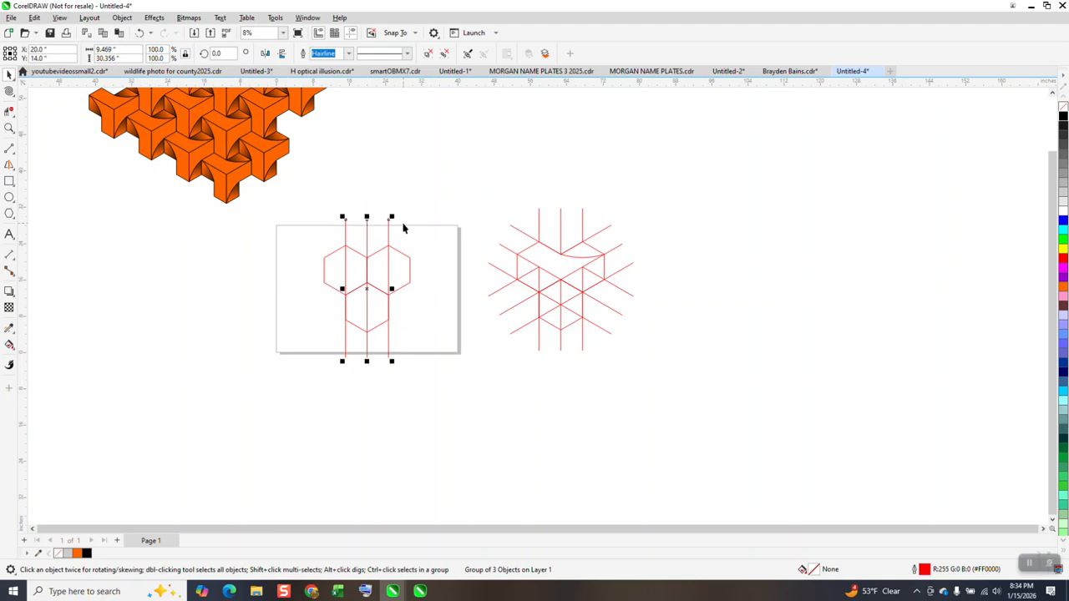
pyautogui.doubleClick(217, 54)
pyautogui.write('60')
pyautogui.press('Return')
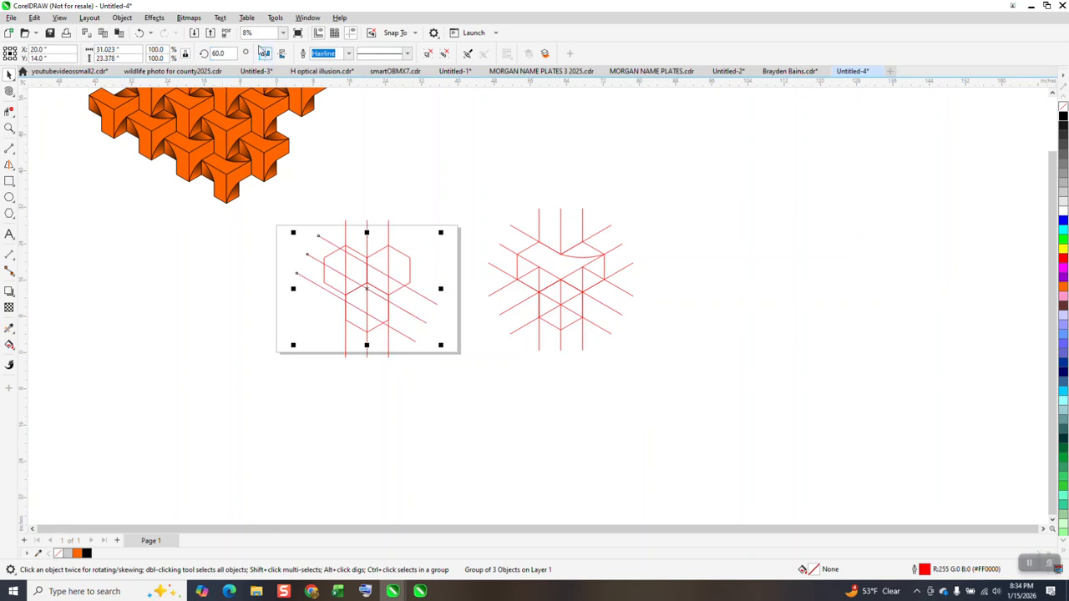
pyautogui.click(140, 32)
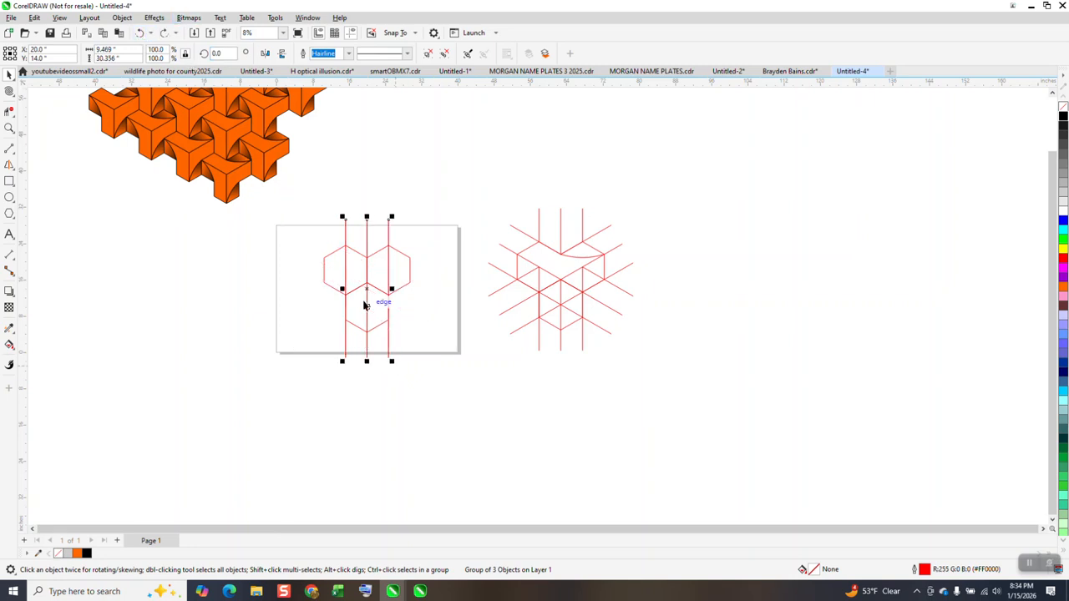
# - Snap the line group's center to the hexagons' shared vertex and create a copy rotated 60 degrees
pyautogui.moveTo(368, 289); pyautogui.dragTo(367, 283)
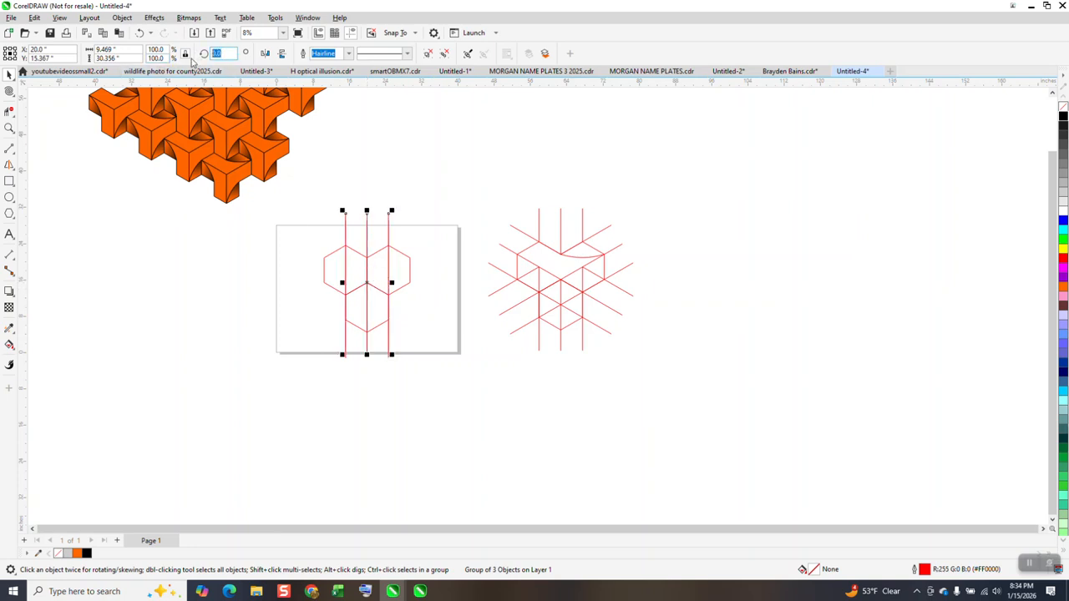
pyautogui.write('60')
pyautogui.press('Return')
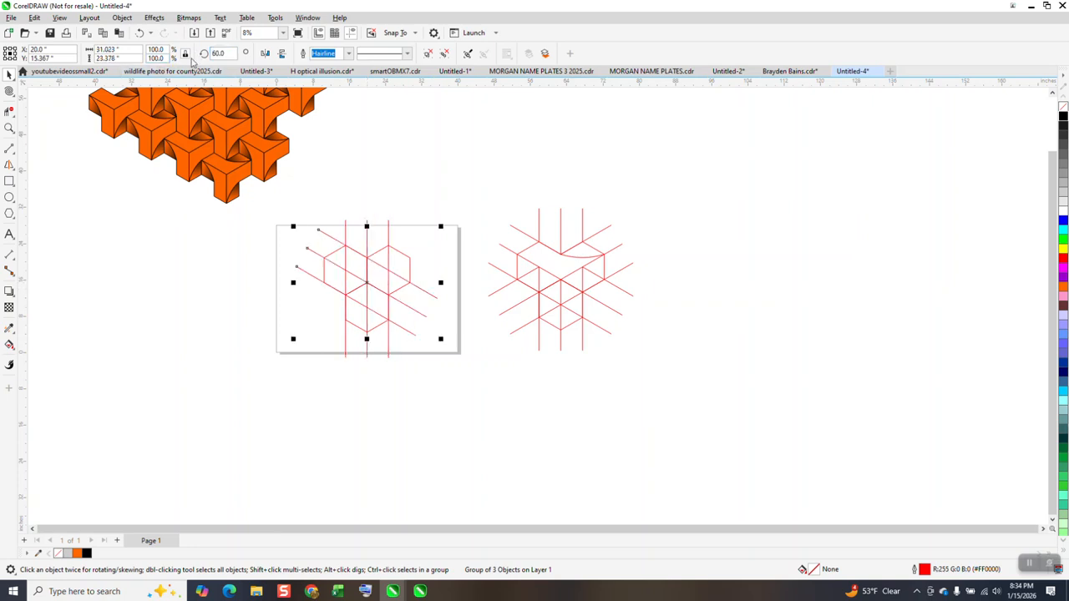
# - Add a mirrored copy of the slanted line group about the same center and delete the segments crossing the upper V-shaped region
pyautogui.hotkey('ctrl', 'r')
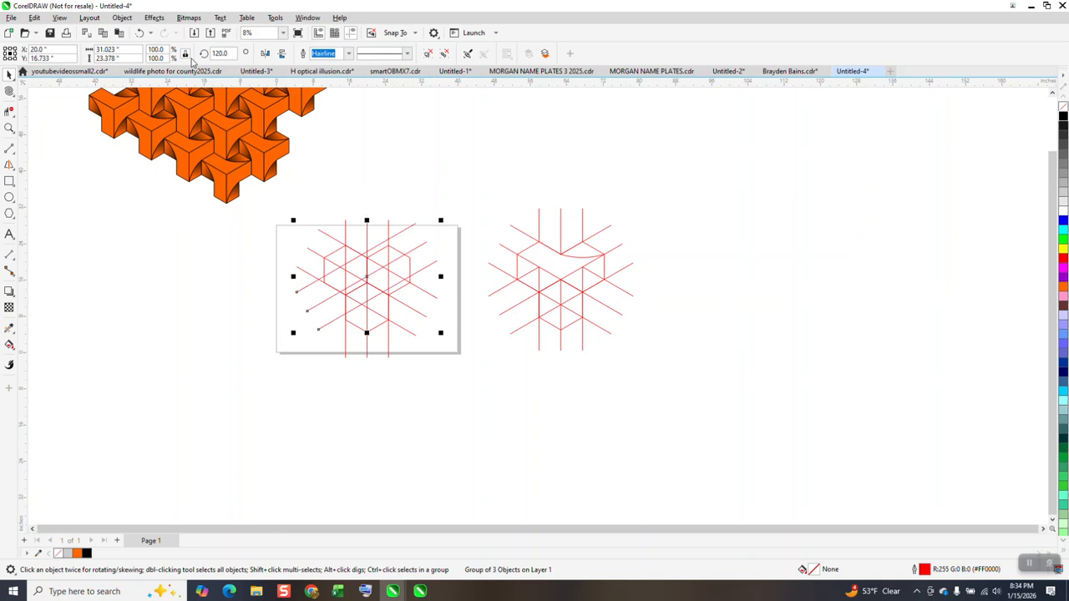
pyautogui.press('Escape')
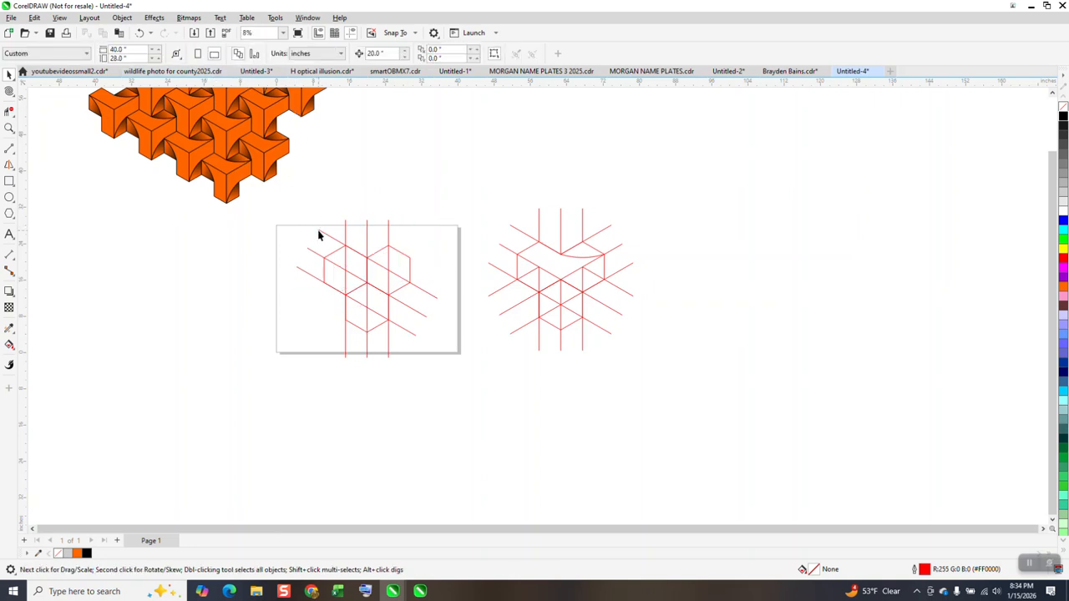
pyautogui.click(319, 231)
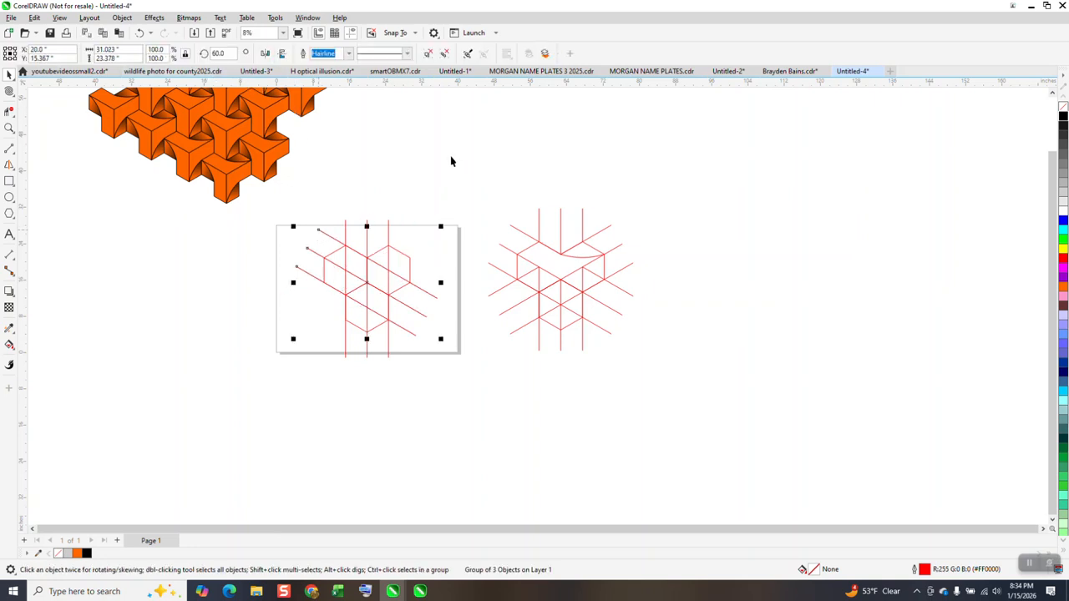
pyautogui.hotkey('ctrl', 'r')
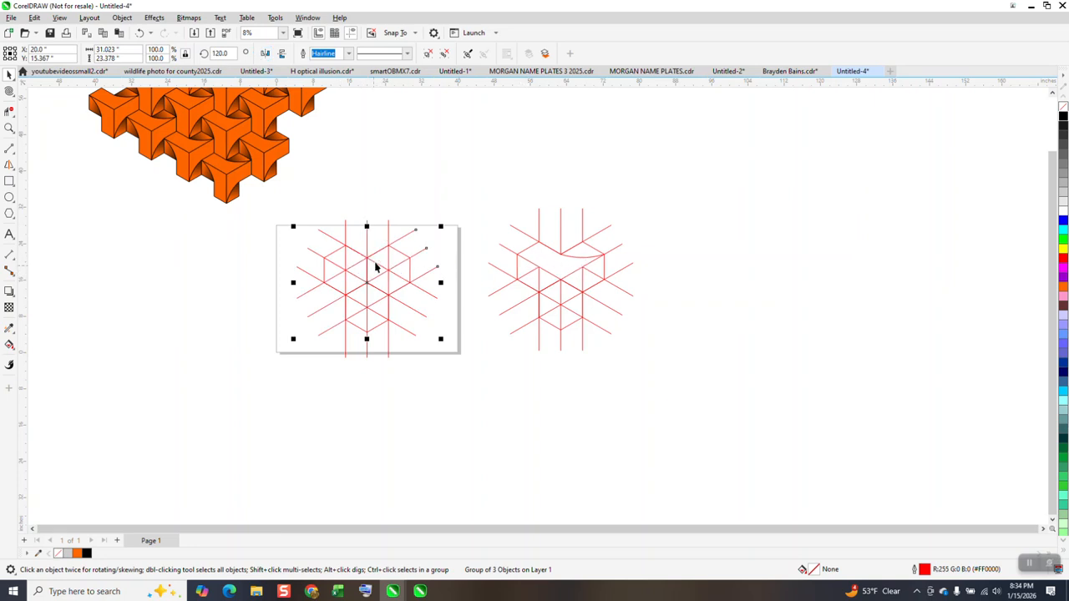
pyautogui.click(10, 111)
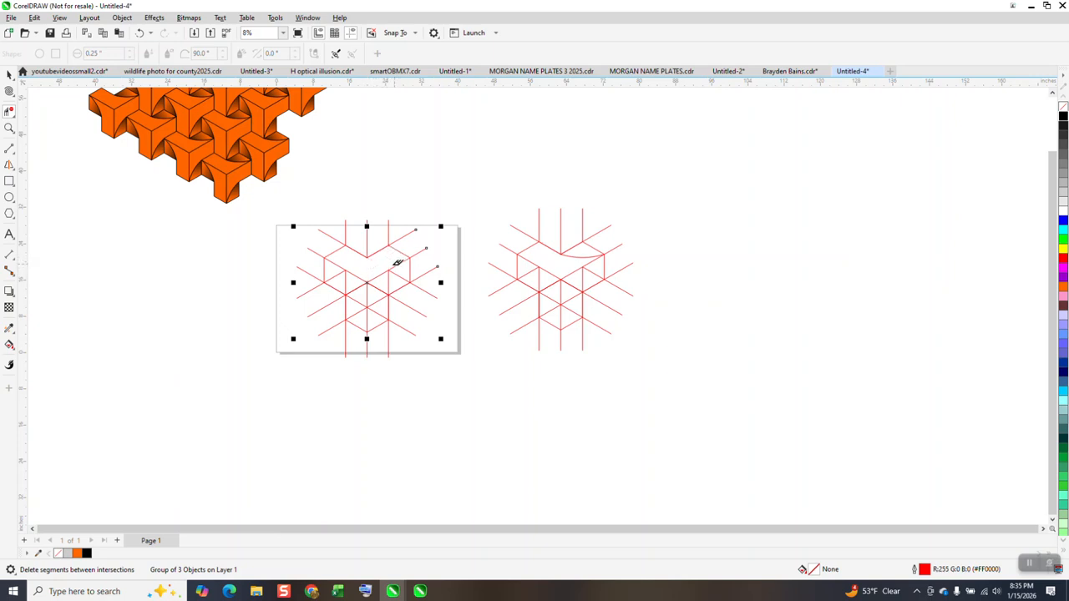
pyautogui.click(12, 150)
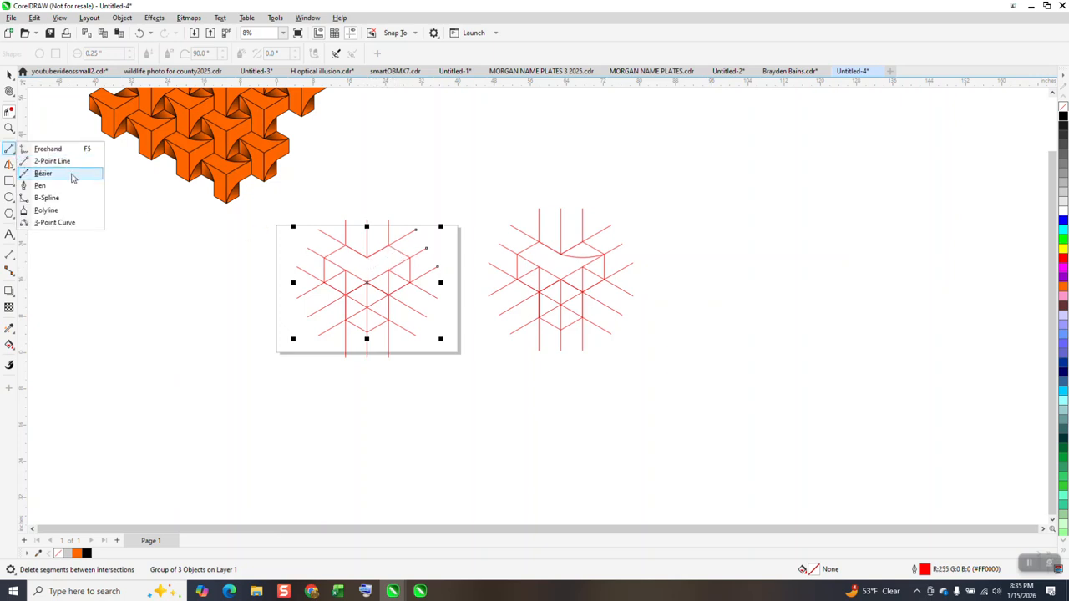
pyautogui.click(54, 222)
pyautogui.moveTo(411, 257); pyautogui.dragTo(371, 261)
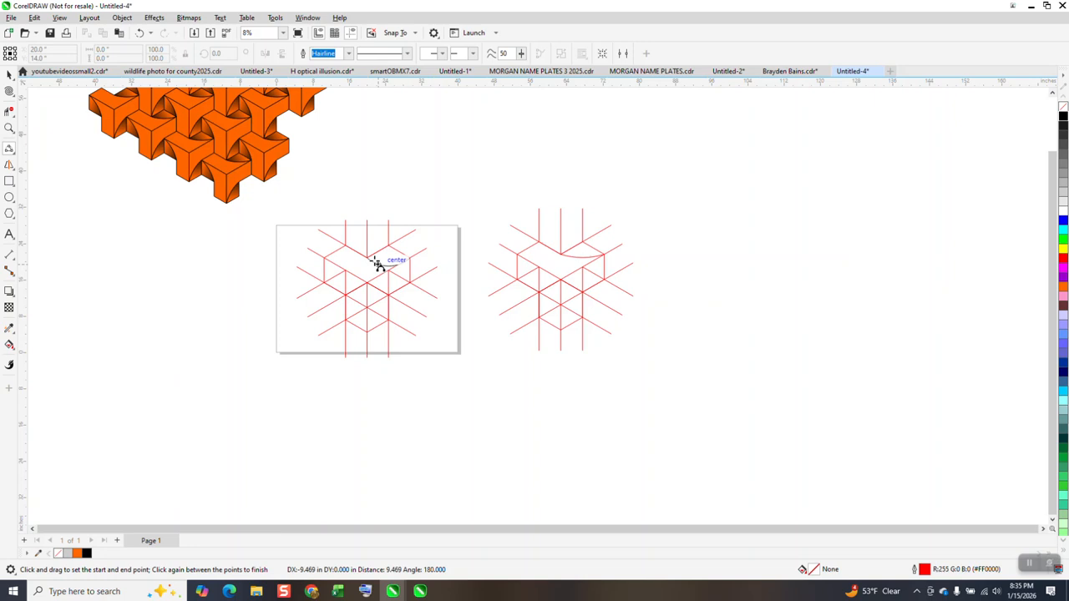
pyautogui.click(378, 264)
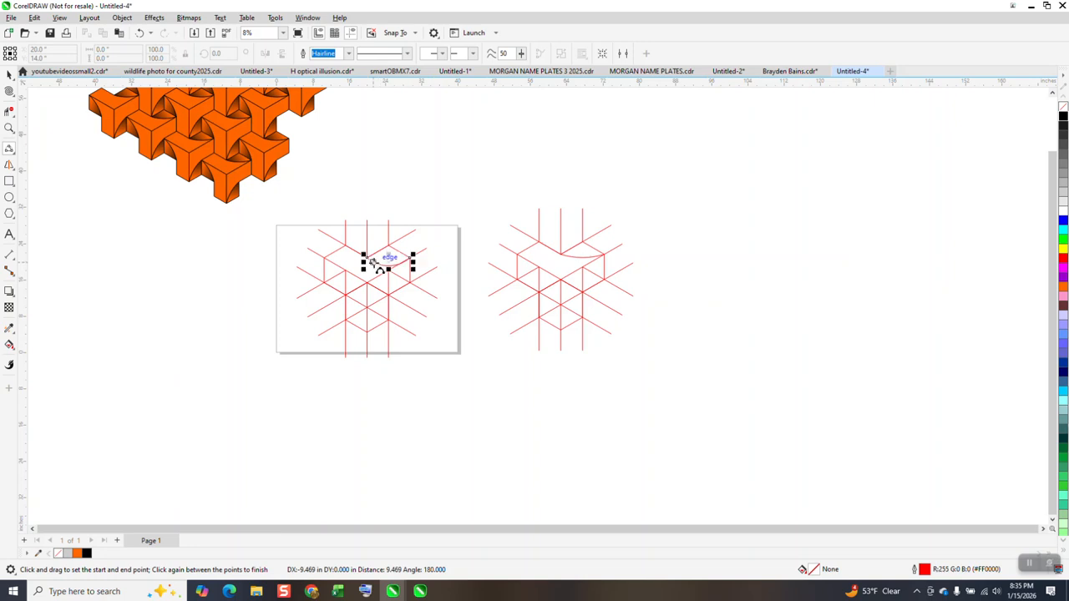
pyautogui.click(9, 128)
pyautogui.moveTo(315, 212); pyautogui.dragTo(459, 325)
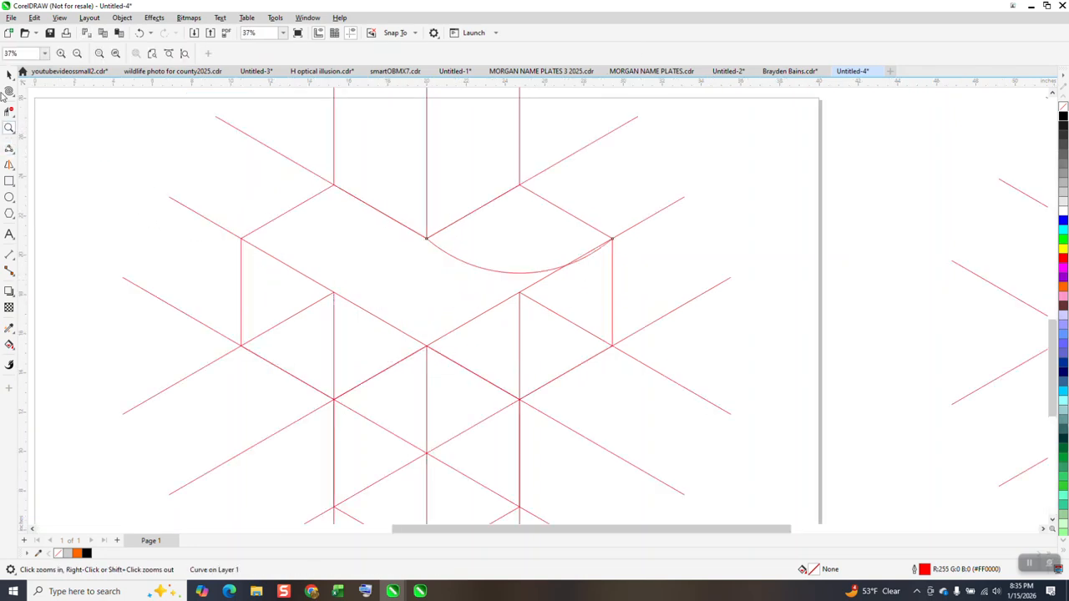
pyautogui.click(9, 149)
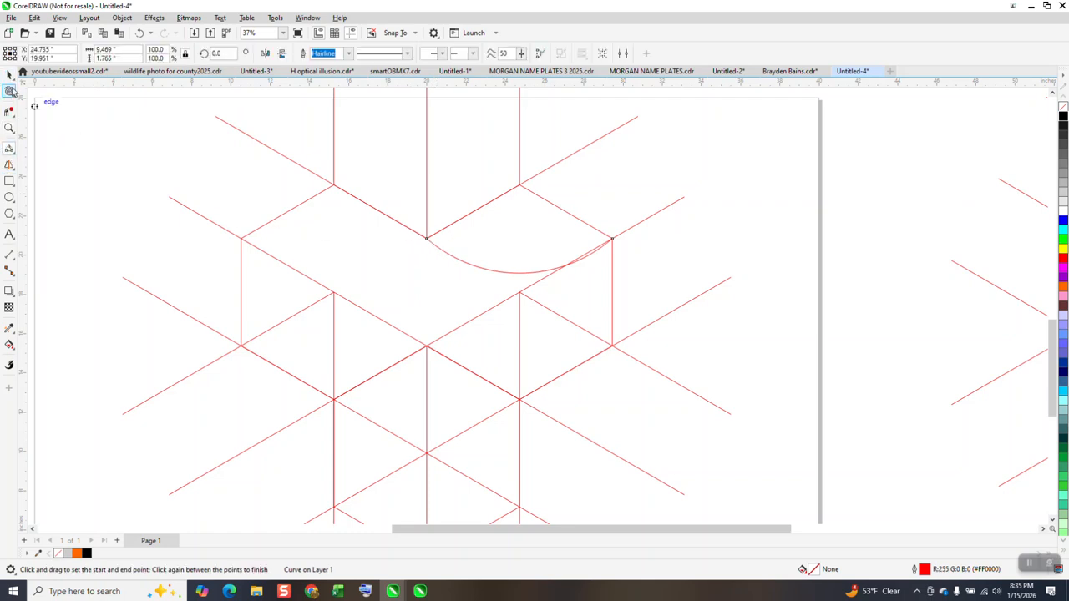
pyautogui.click(139, 32)
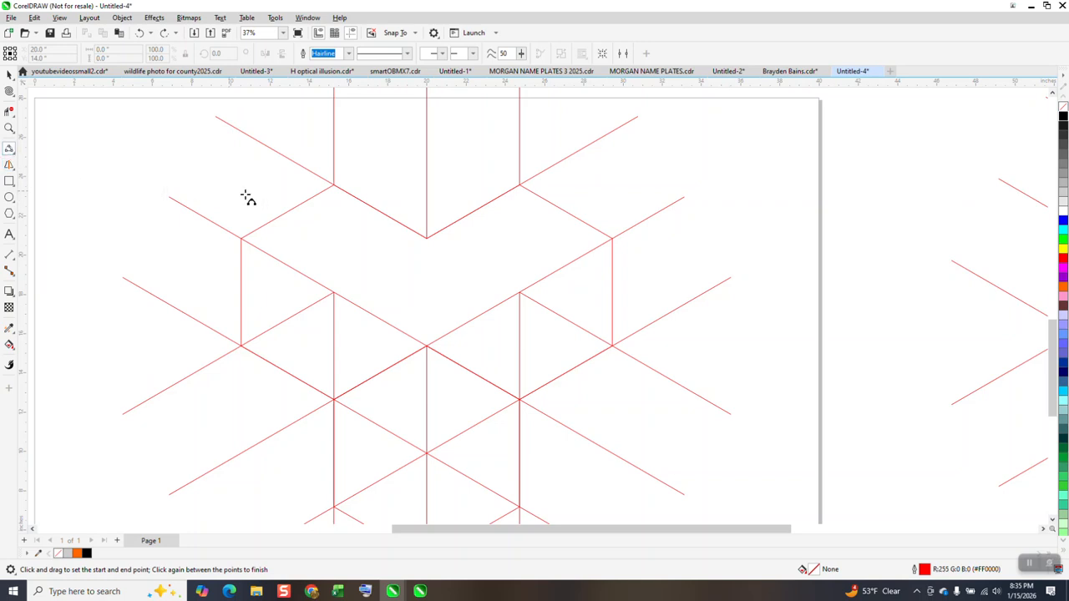
# - Draw a 3-Point Curve about 9.5 inches wide and 1.2 inches deep from the right hexagon's upper-right vertex to the V's inner notch
pyautogui.moveTo(613, 240); pyautogui.dragTo(427, 239)
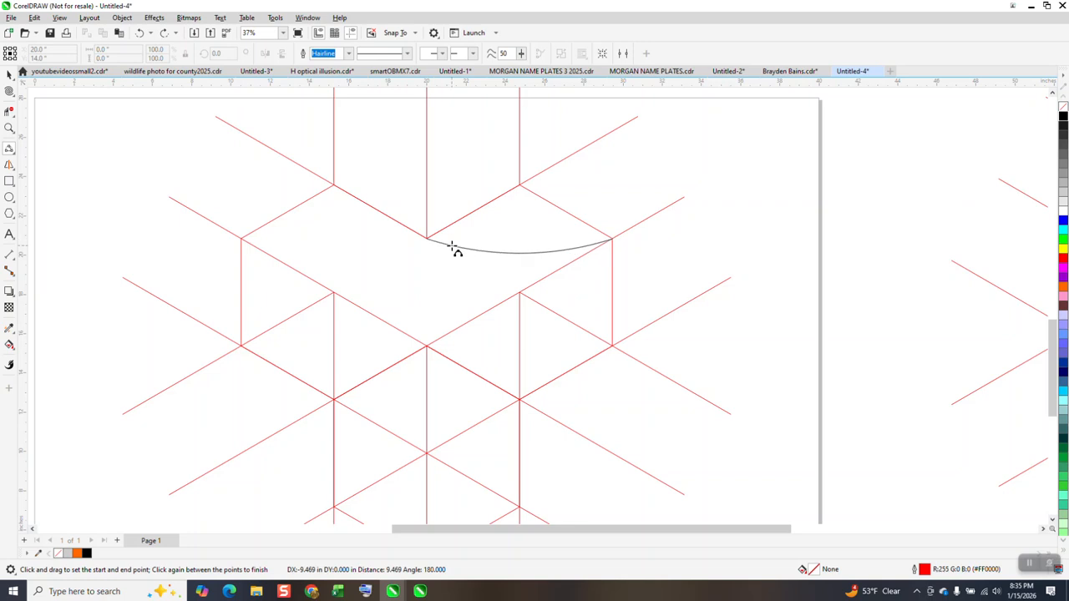
pyautogui.click(452, 251)
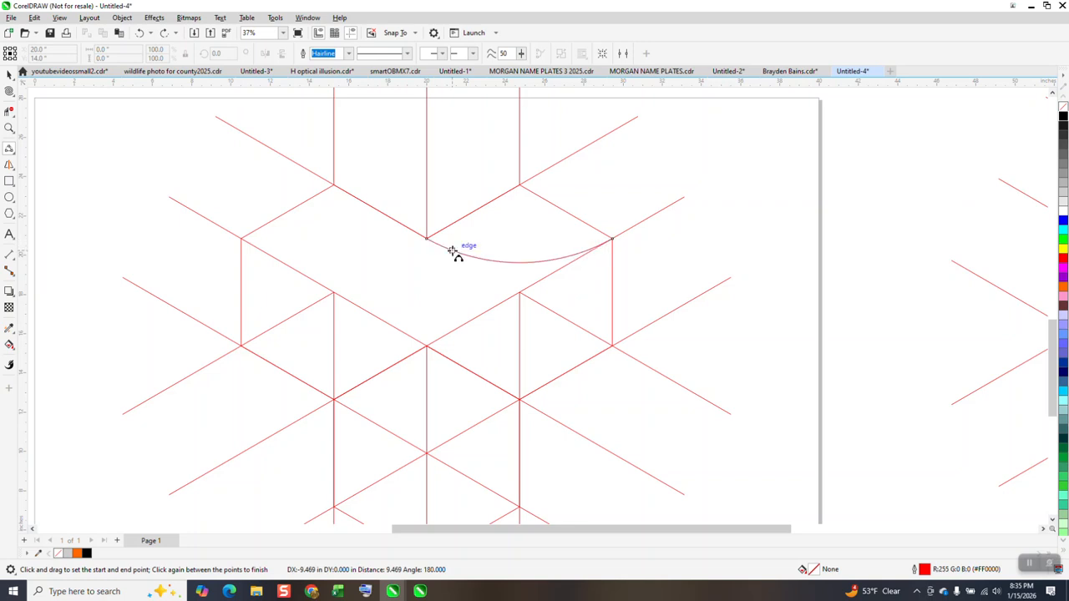
# - Smart-fill the V-shaped region below the curve and the area enclosed above the curve with orange and no outline
pyautogui.scroll(-3, 422, 242)
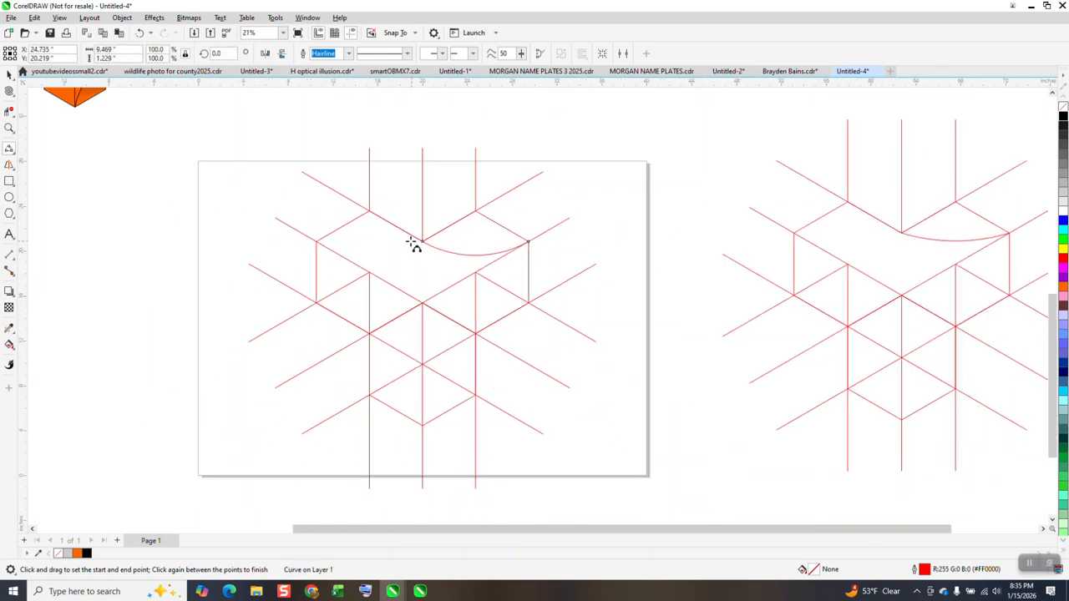
pyautogui.click(10, 345)
pyautogui.click(13, 353)
pyautogui.click(55, 357)
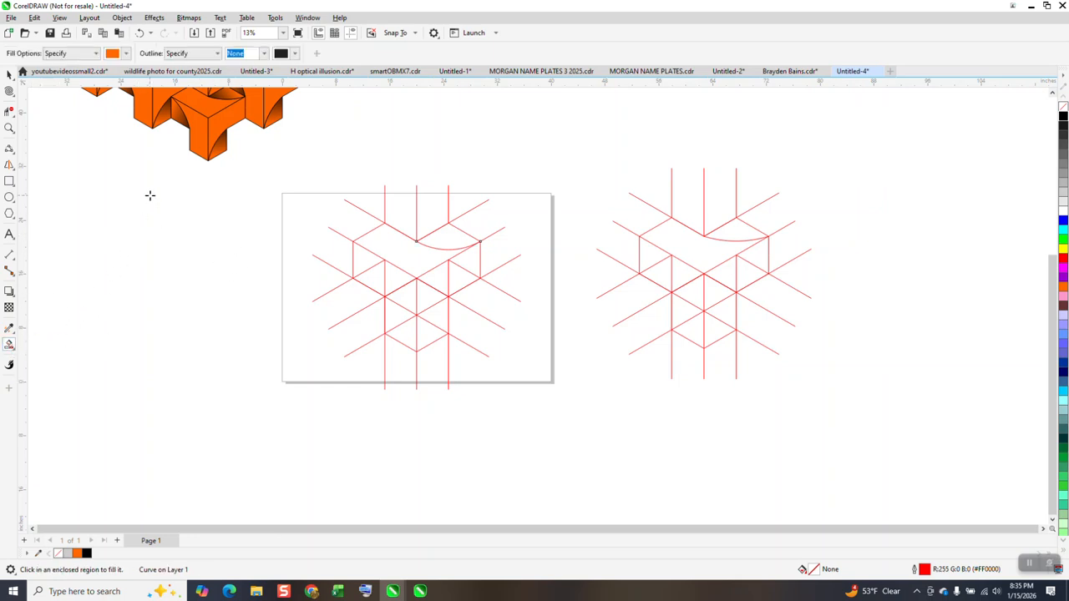
pyautogui.click(401, 257)
pyautogui.click(448, 242)
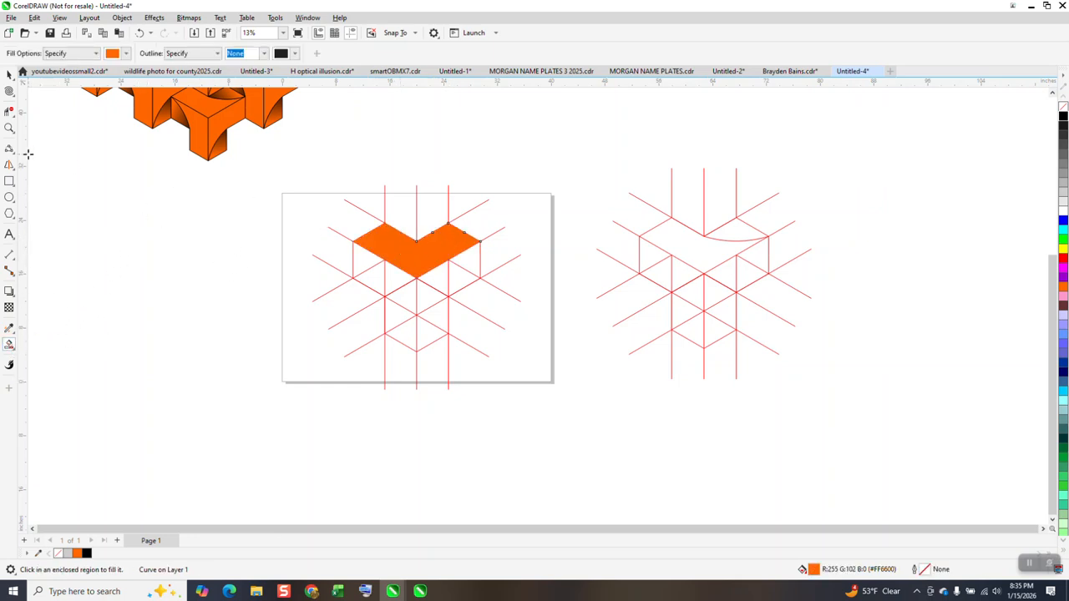
# - Move the orange-filled V-shape pieces 40 inches left, off the line grid and clear of the page
pyautogui.click(10, 74)
pyautogui.click(296, 205)
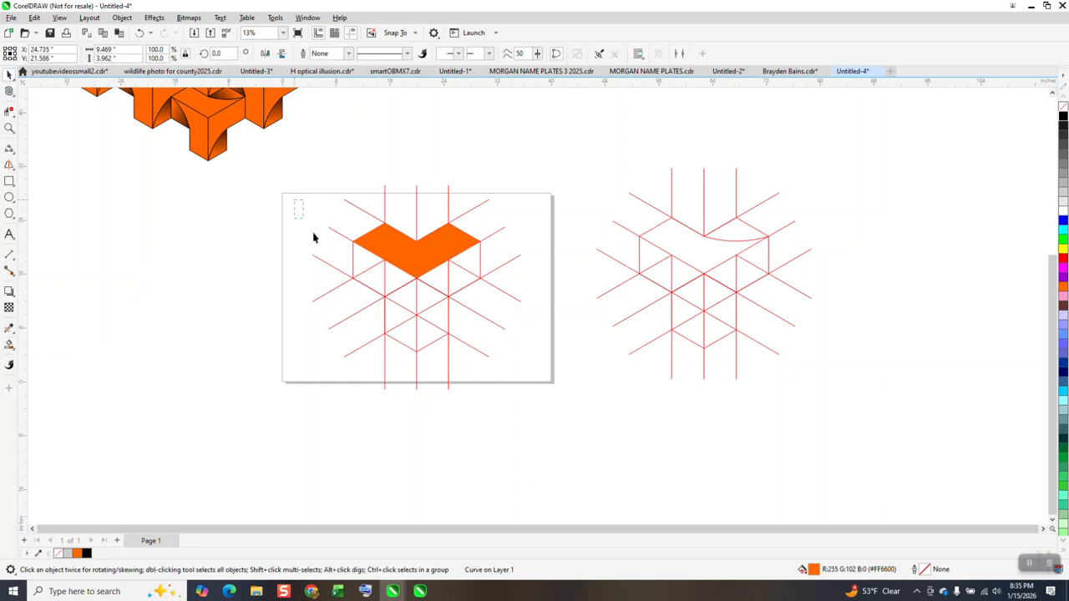
pyautogui.moveTo(474, 296); pyautogui.dragTo(483, 284)
pyautogui.press('Left')
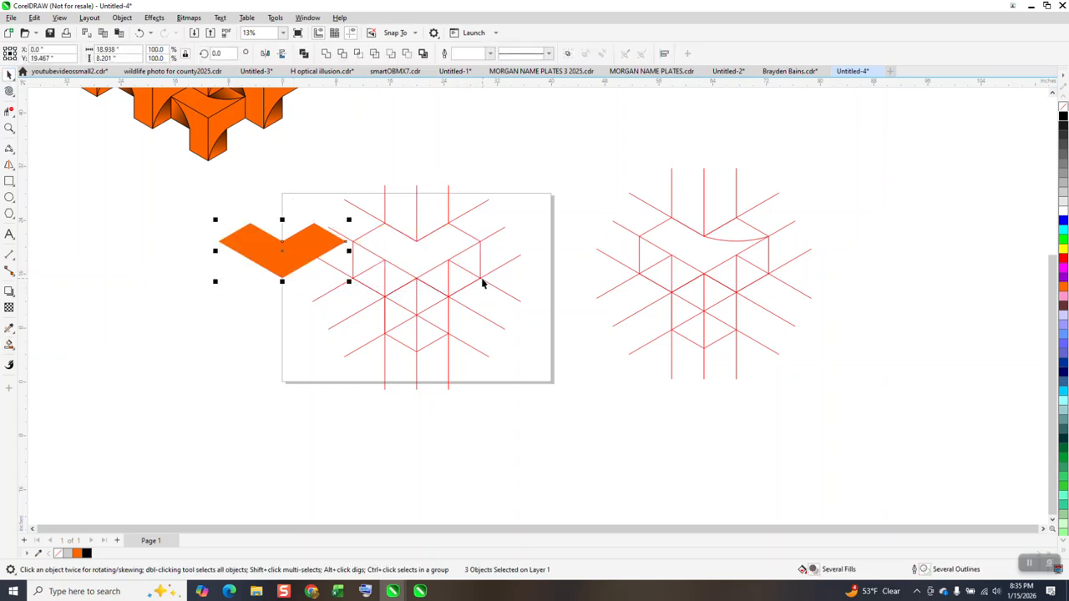
pyautogui.press('Left')
pyautogui.moveTo(284, 171)
pyautogui.mouseDown()
pyautogui.moveTo(575, 402)
pyautogui.moveTo(578, 437)
pyautogui.mouseUp()
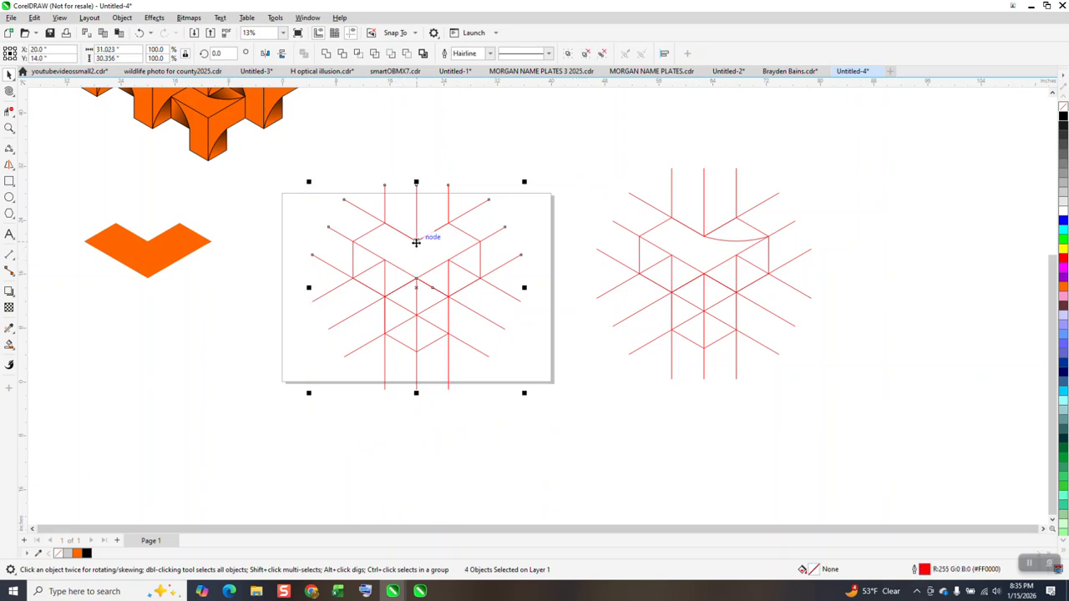
# - Apply a fountain fill from orange to black on the curved upper-right piece, running diagonally down toward the curve
pyautogui.click(232, 231)
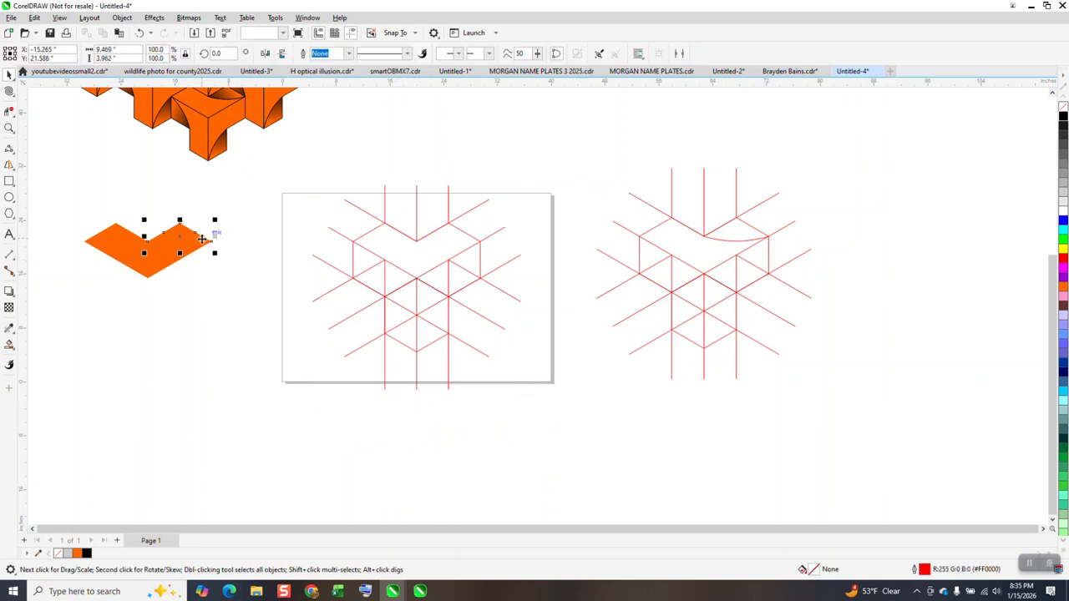
pyautogui.click(203, 240)
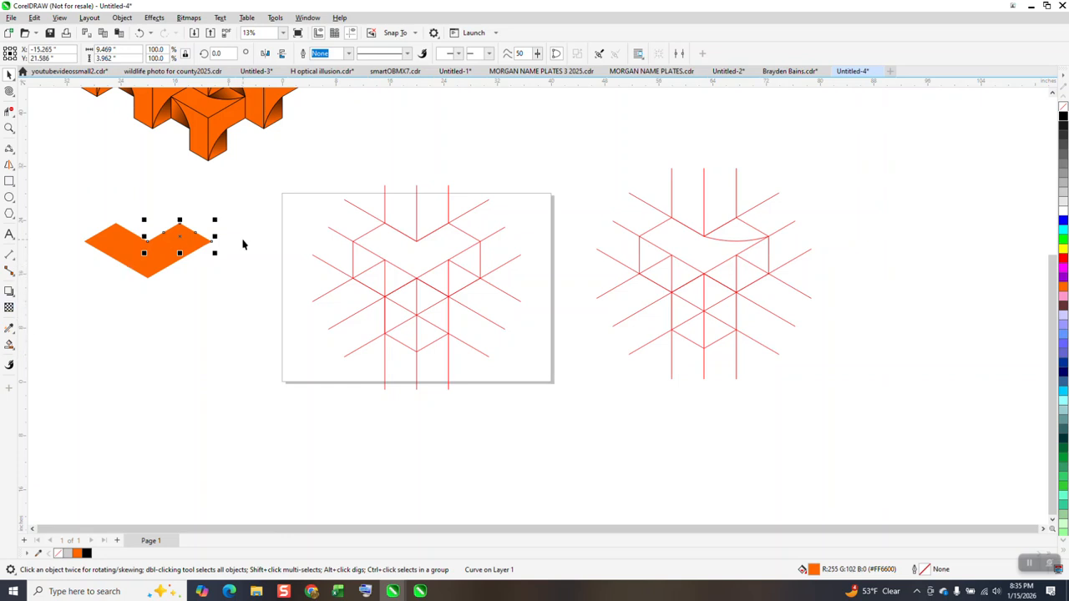
pyautogui.click(16, 352)
pyautogui.click(46, 345)
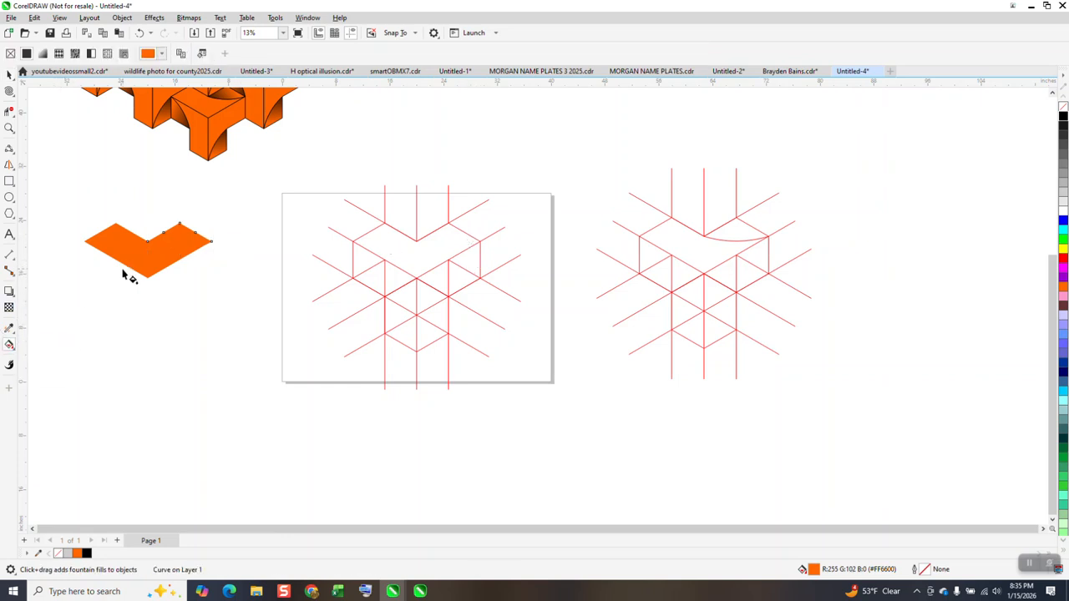
pyautogui.moveTo(192, 234); pyautogui.dragTo(163, 269)
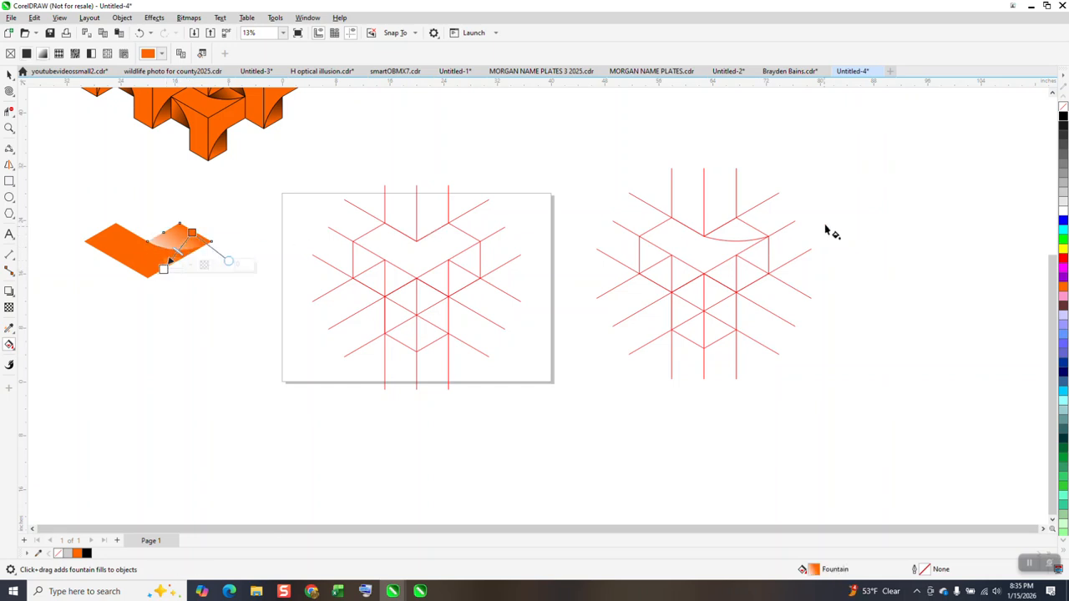
pyautogui.moveTo(1063, 120); pyautogui.dragTo(165, 269)
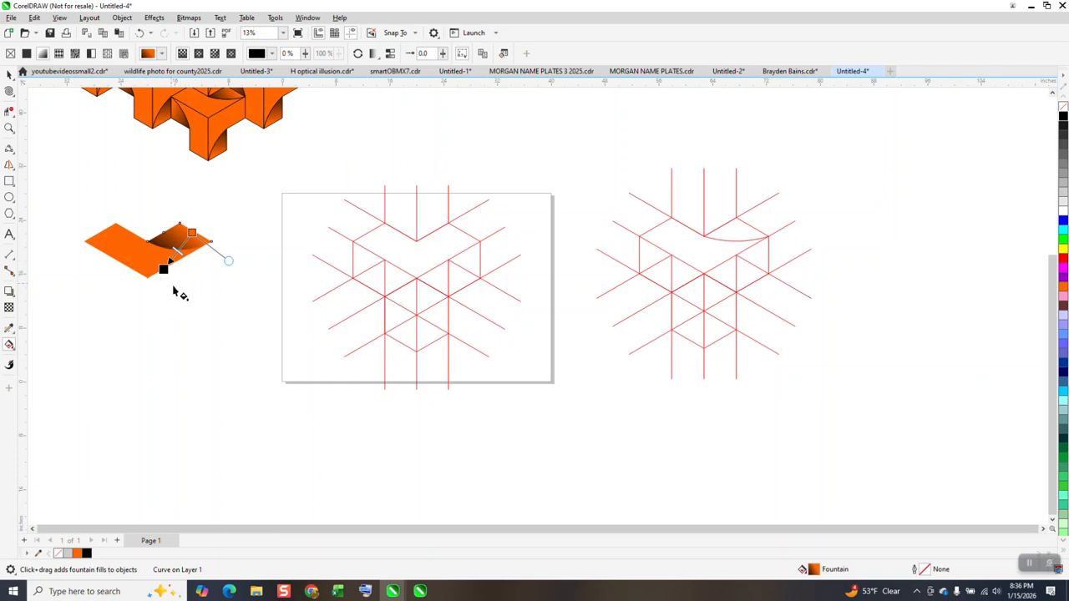
# - Group the three objects that make up the V-shaped piece
pyautogui.click(9, 74)
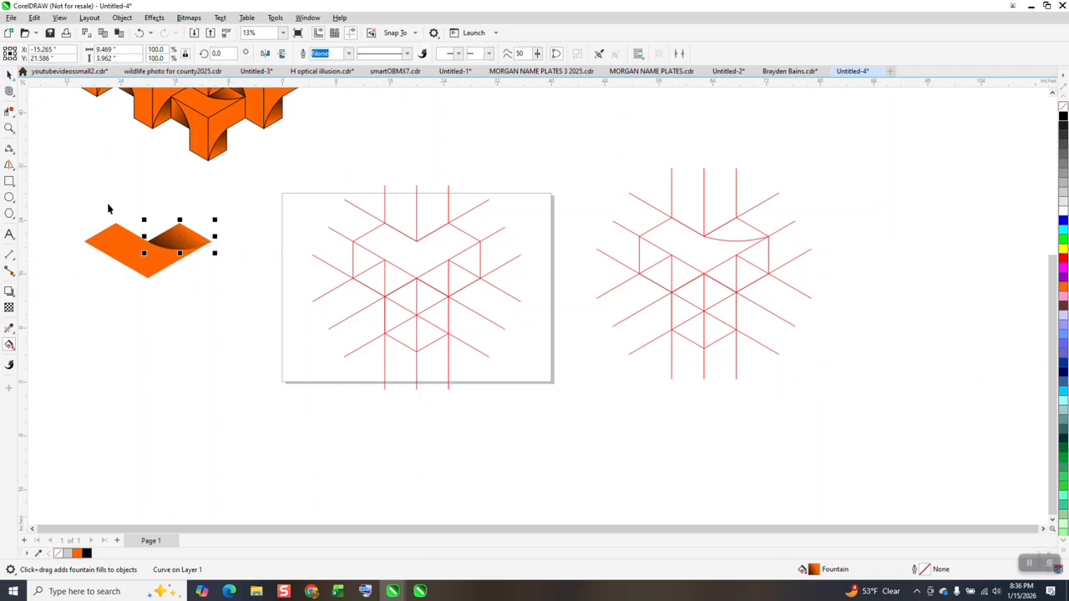
pyautogui.moveTo(77, 187); pyautogui.dragTo(108, 247)
pyautogui.moveTo(209, 298); pyautogui.dragTo(253, 334)
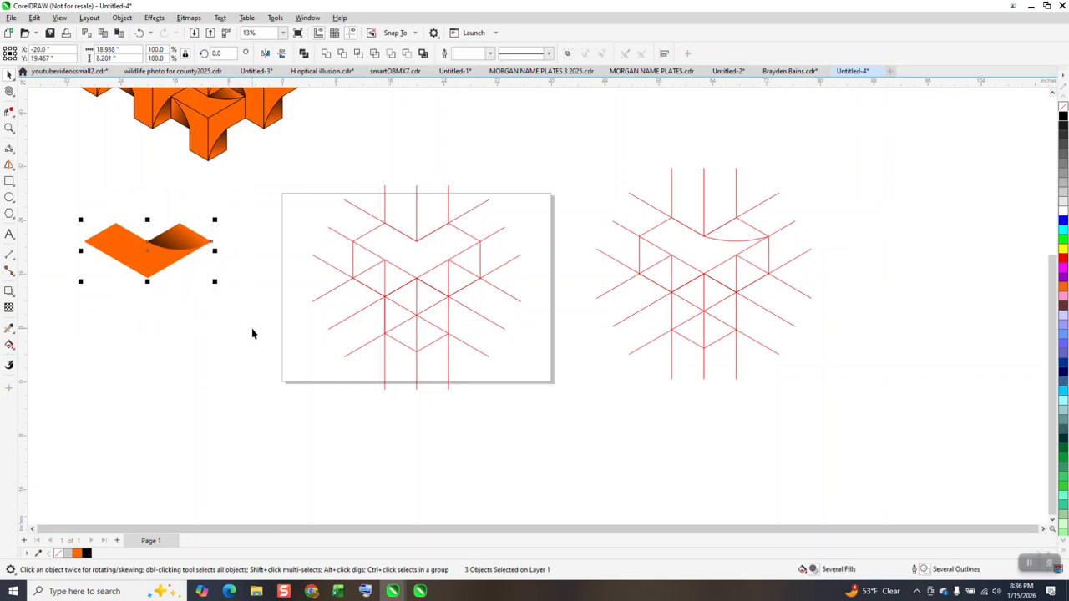
pyautogui.hotkey('ctrl', 'g')
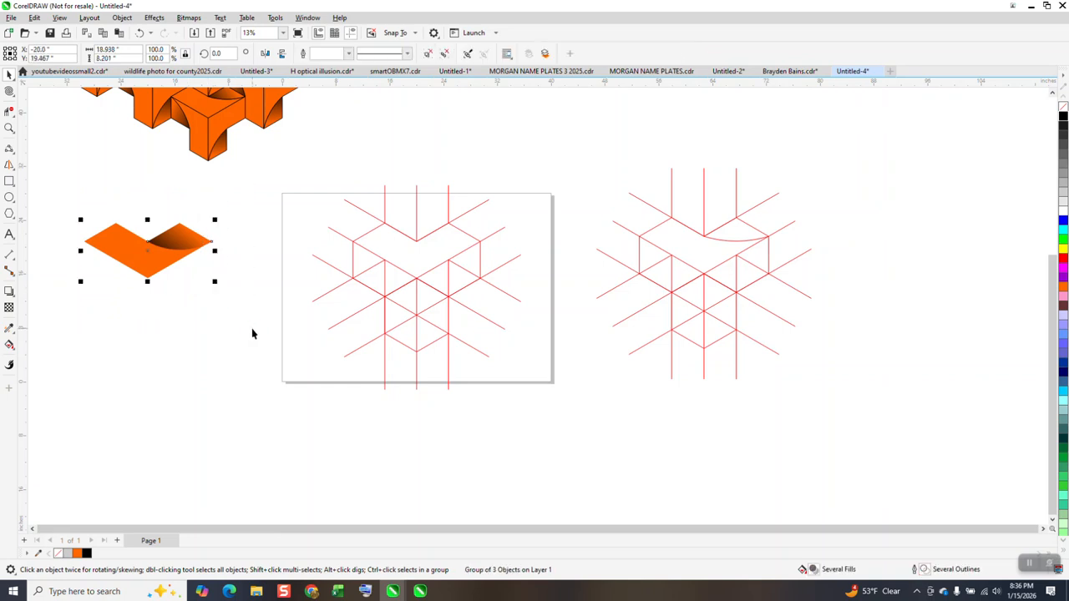
# - Set the V group's rotation center at its bottom vertex and add copies rotated by 120 degrees to complete the three-armed block
pyautogui.click(148, 252)
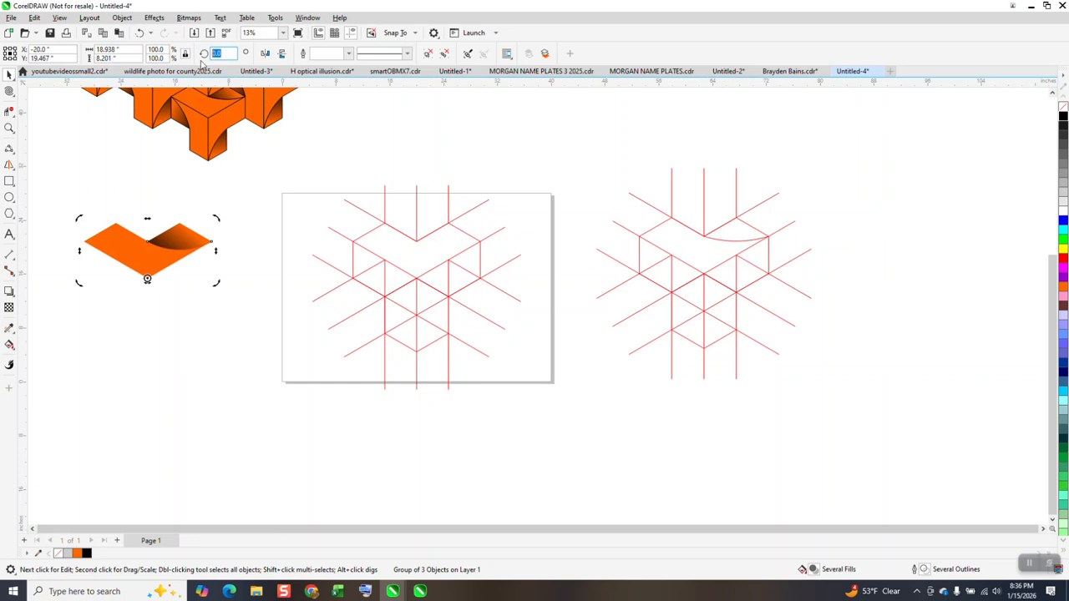
pyautogui.write('120')
pyautogui.press('Return')
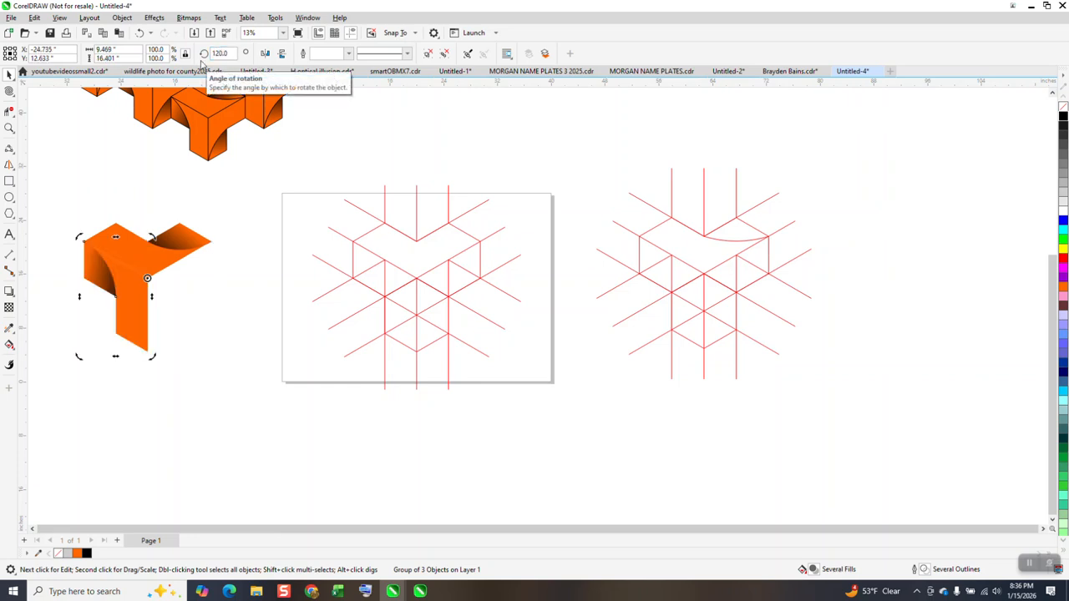
pyautogui.hotkey('ctrl', 'd')
# - Give the three rotated groups a black hairline outline and delete the line grid on the page
pyautogui.moveTo(65, 199); pyautogui.dragTo(233, 371)
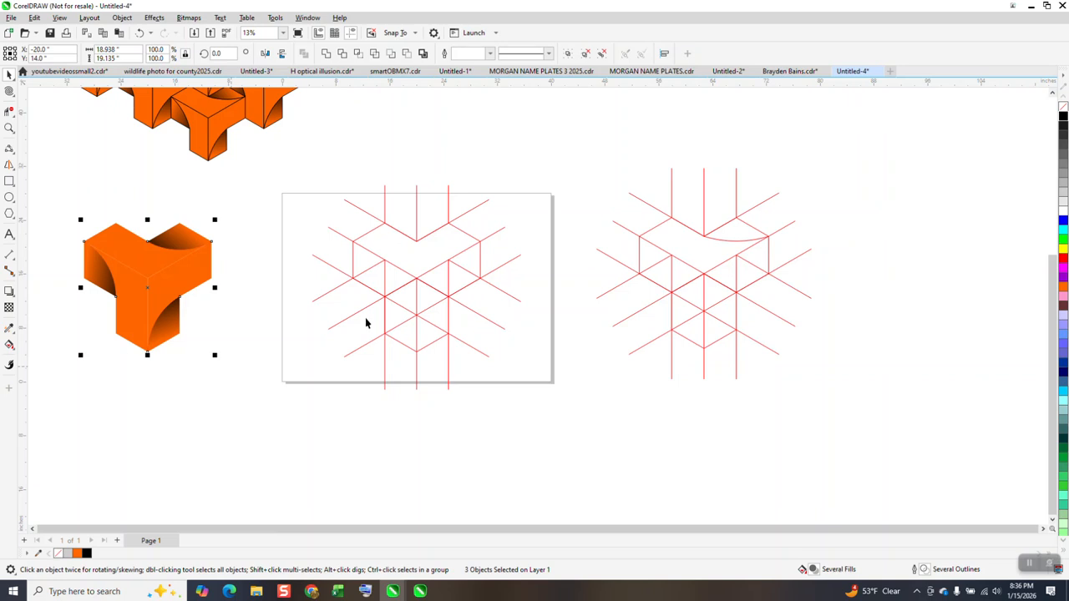
pyautogui.rightClick(1065, 119)
pyautogui.moveTo(282, 164)
pyautogui.mouseDown()
pyautogui.moveTo(401, 313)
pyautogui.moveTo(608, 411)
pyautogui.mouseUp()
pyautogui.press('Delete')
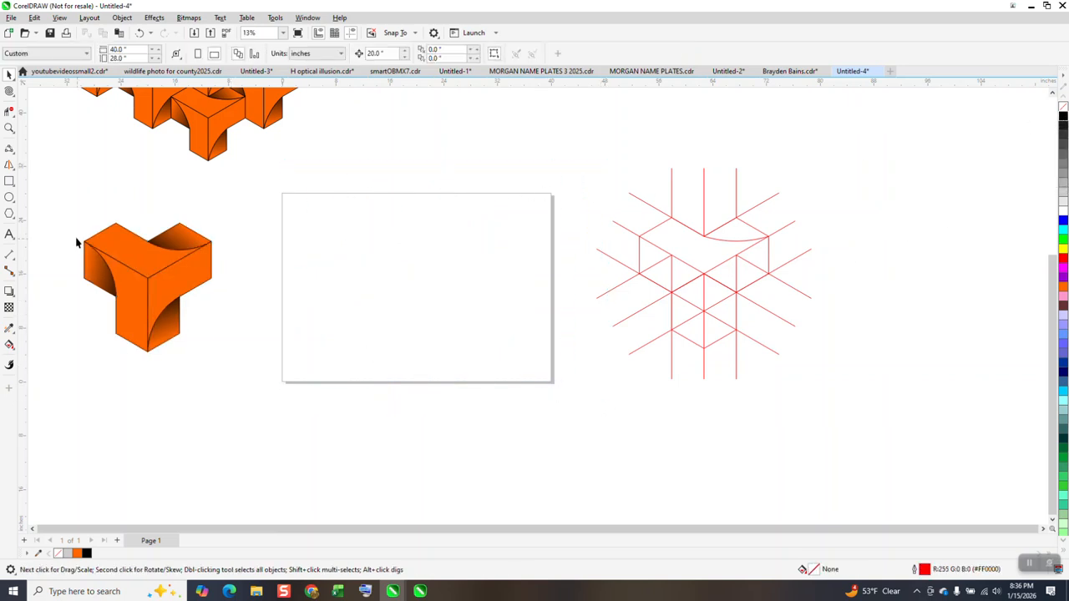
# - Group the three-armed block, scale it to about 6 inches wide, and place it in the page's upper-left corner
pyautogui.moveTo(196, 380); pyautogui.dragTo(261, 394)
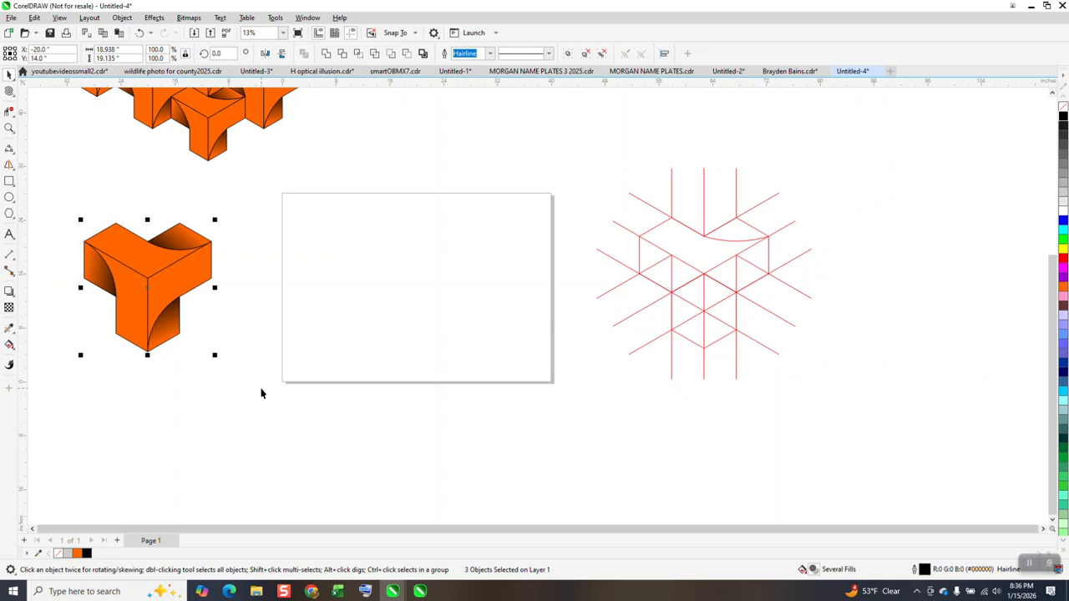
pyautogui.hotkey('ctrl', 'g')
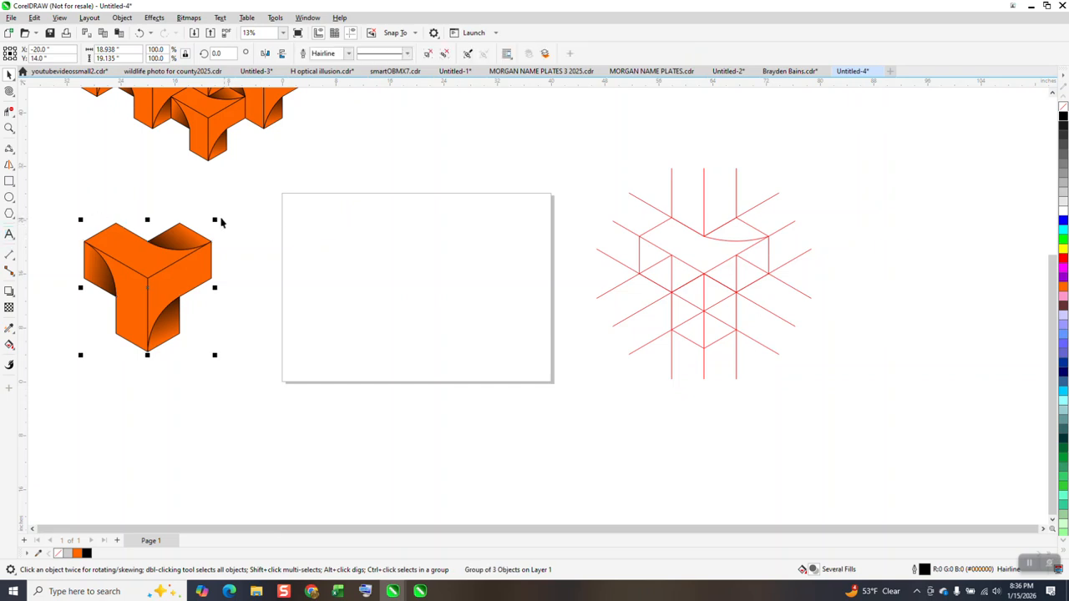
pyautogui.moveTo(215, 219); pyautogui.dragTo(416, 262)
pyautogui.click(10, 128)
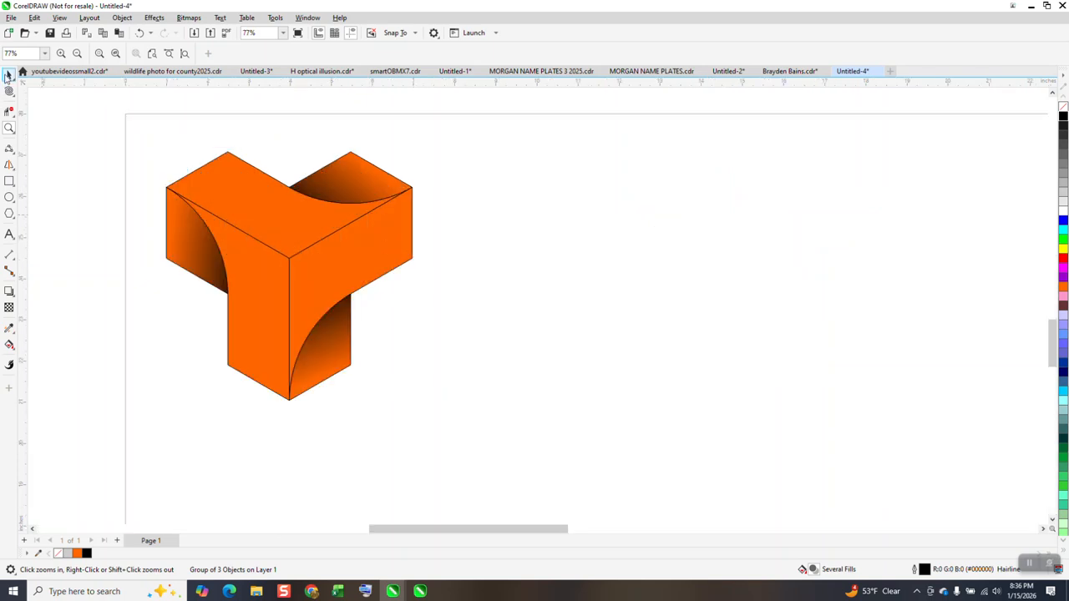
pyautogui.click(9, 75)
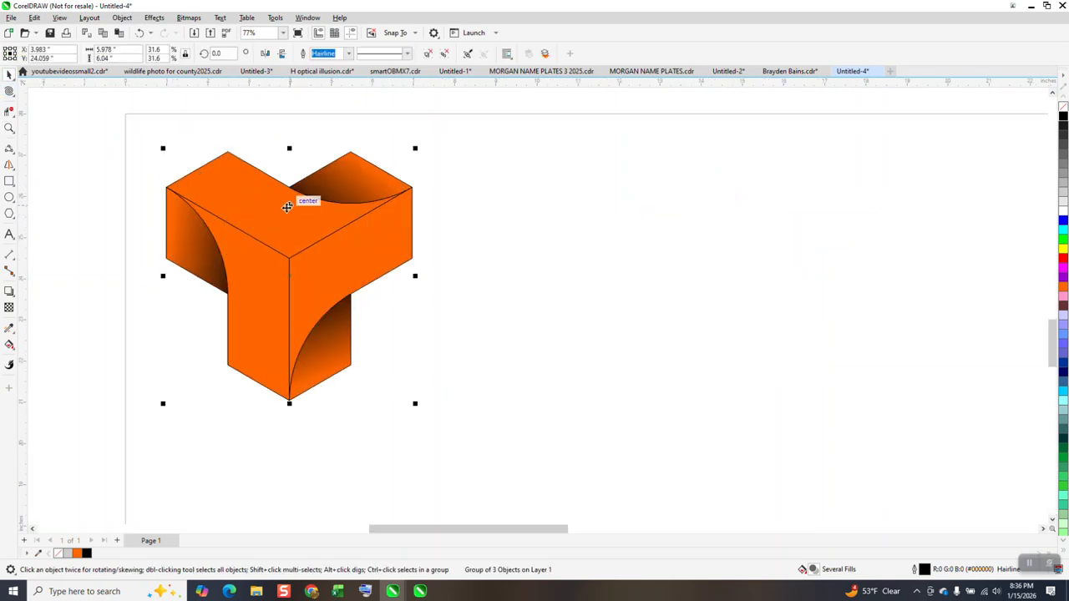
# - Copy the block straight down, snapped to the block above, and repeat the copy to make a column of five
pyautogui.moveTo(290, 190); pyautogui.dragTo(303, 379)
pyautogui.scroll(-3, 346, 248)
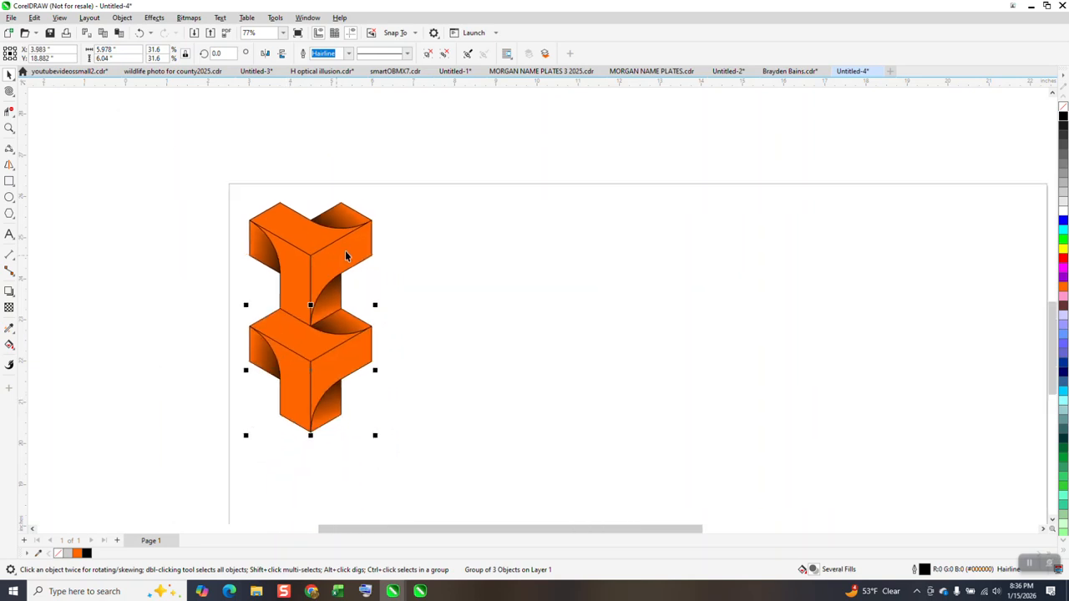
pyautogui.hotkey('ctrl', 'r')
pyautogui.hotkey('ctrl', 'r')
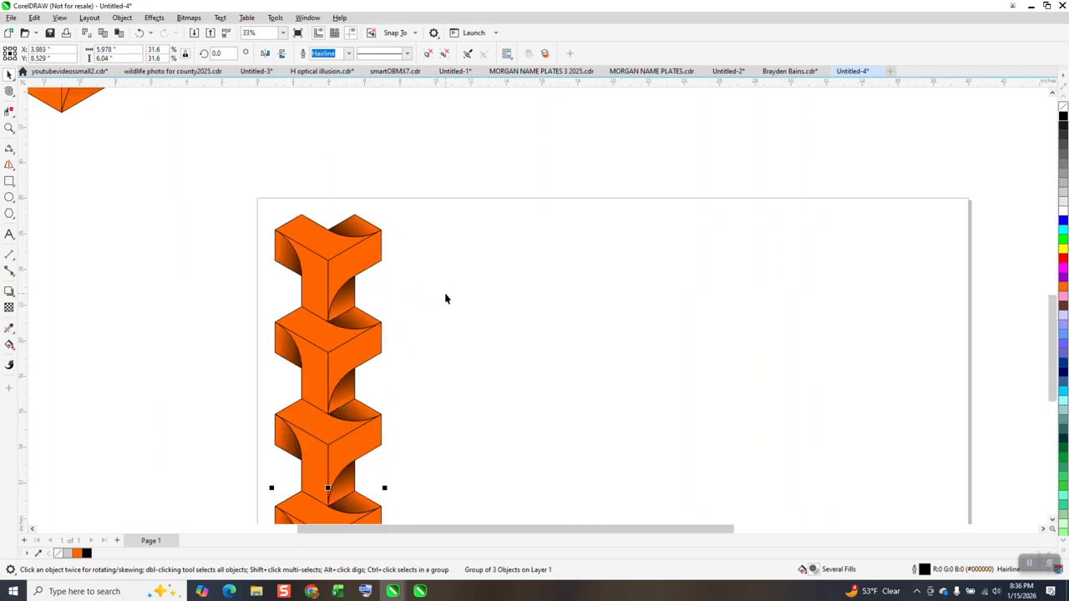
pyautogui.scroll(-3, 431, 294)
# - Group the five-block column and snap one copy into its right side, offset downward so the blocks interlock
pyautogui.moveTo(305, 234); pyautogui.dragTo(451, 532)
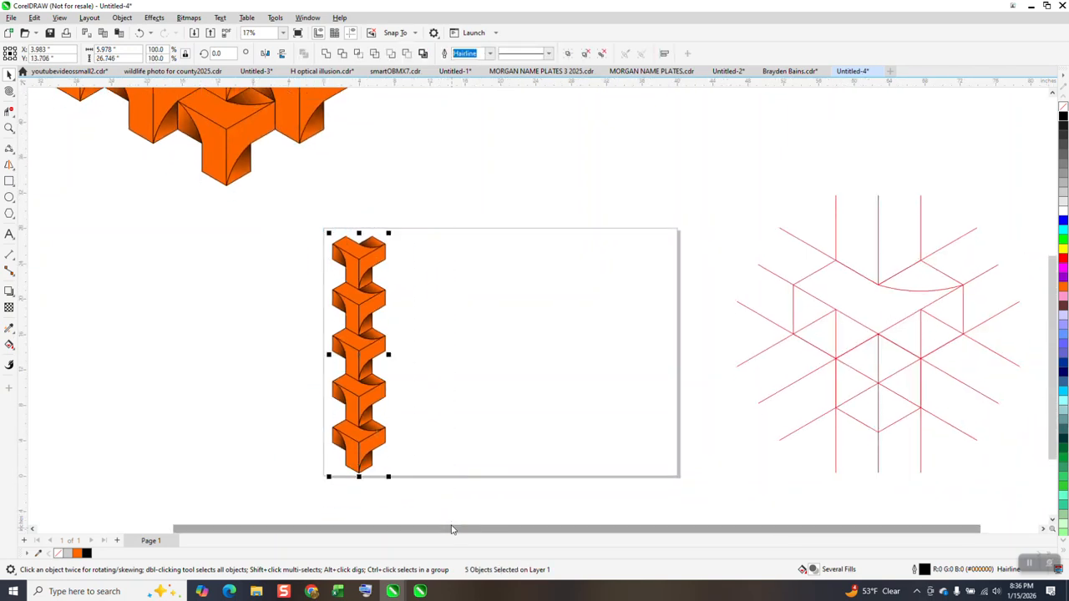
pyautogui.hotkey('ctrl', 'g')
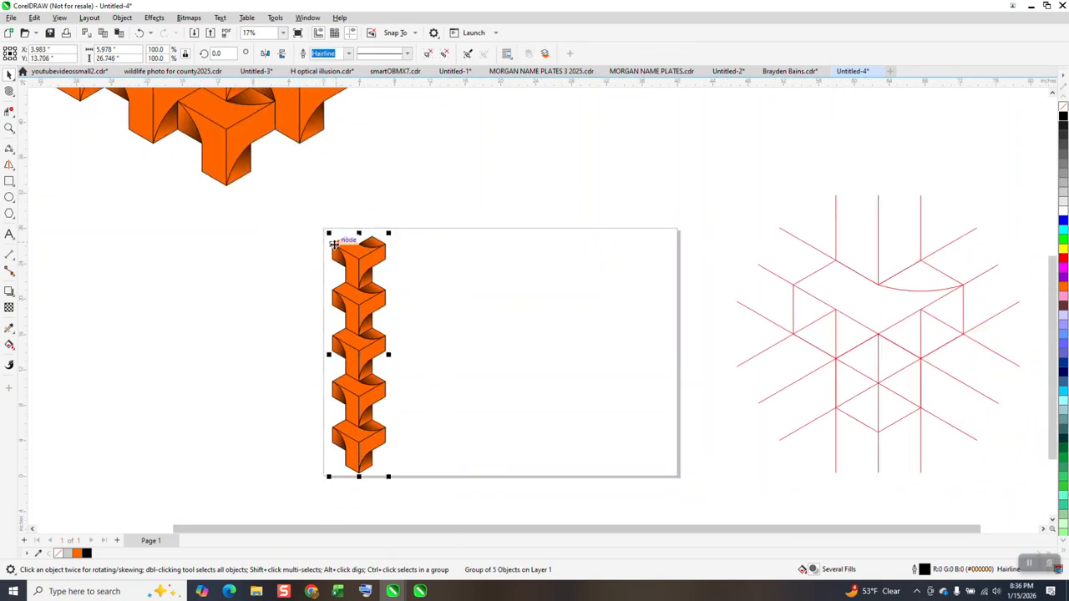
pyautogui.moveTo(334, 253); pyautogui.dragTo(371, 266)
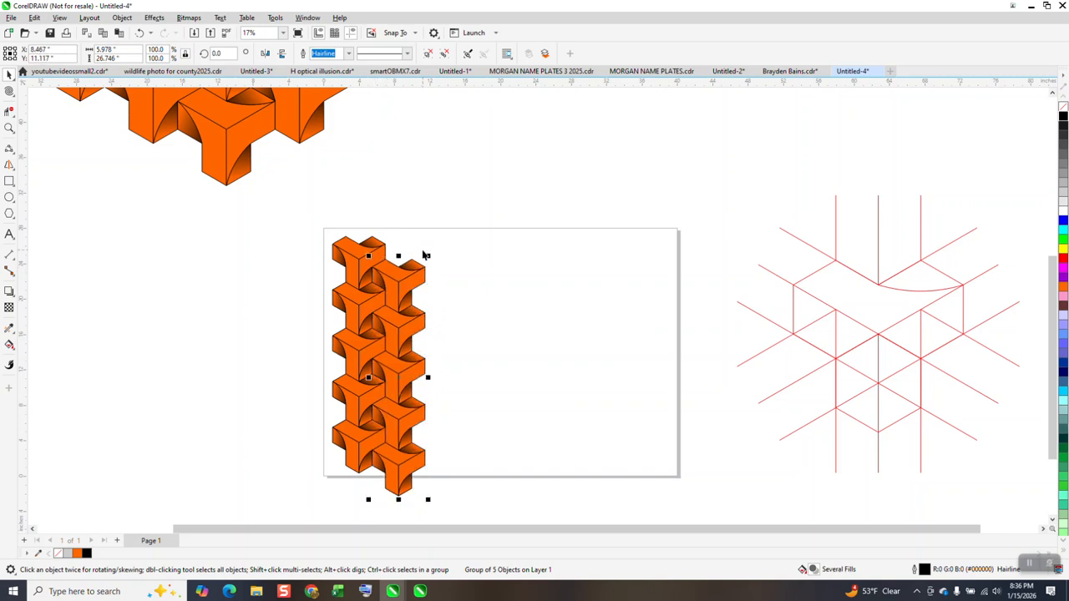
pyautogui.hotkey('ctrl', 'r')
pyautogui.press('Delete')
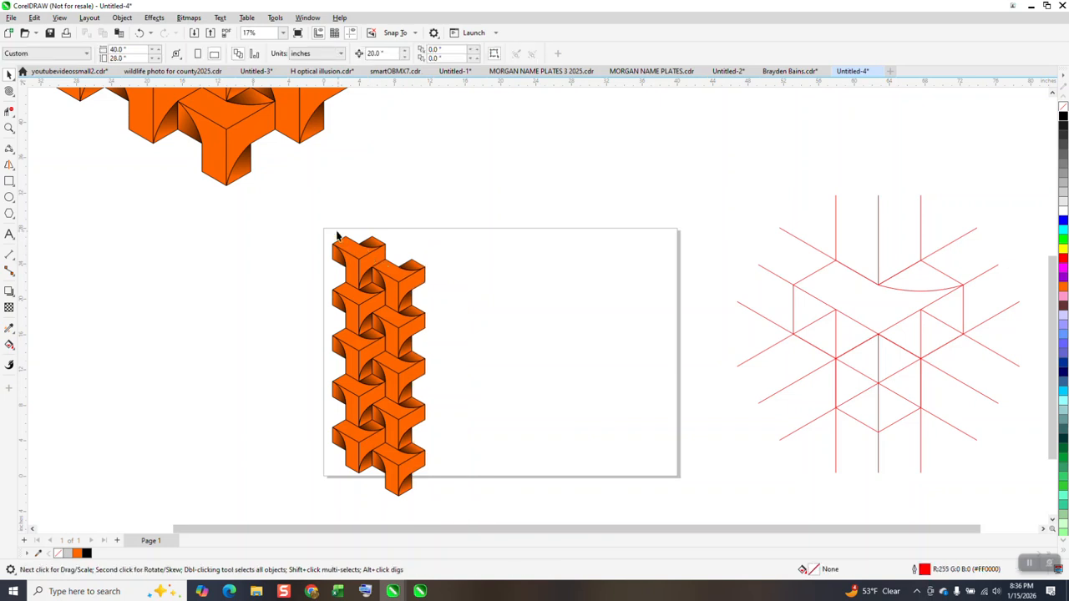
# - Group the two columns, snap a copy to their right, and repeat it until four column pairs span the page
pyautogui.moveTo(362, 415); pyautogui.dragTo(466, 520)
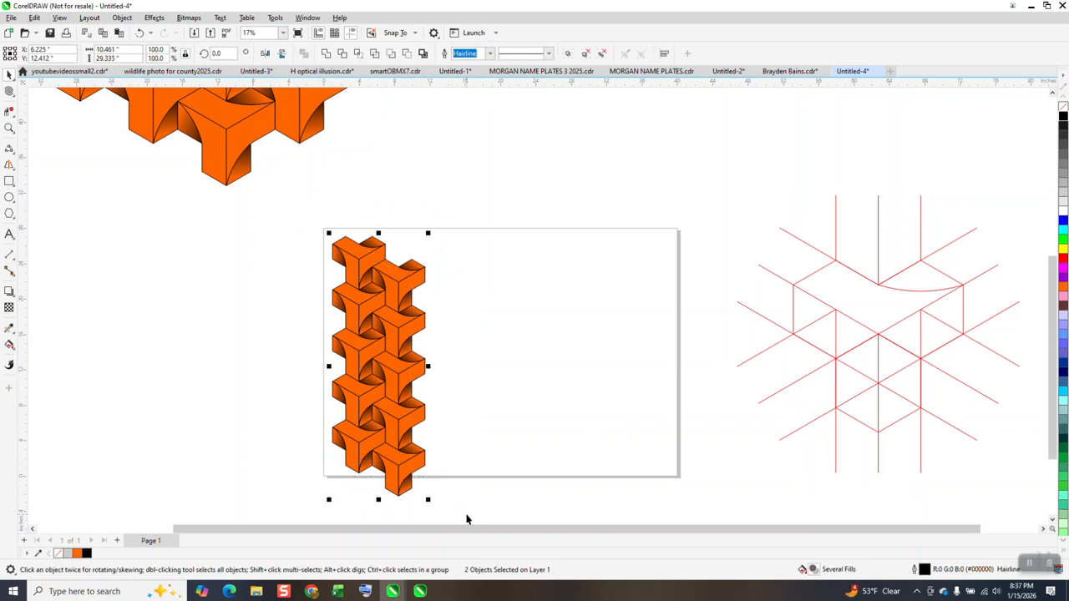
pyautogui.hotkey('ctrl', 'g')
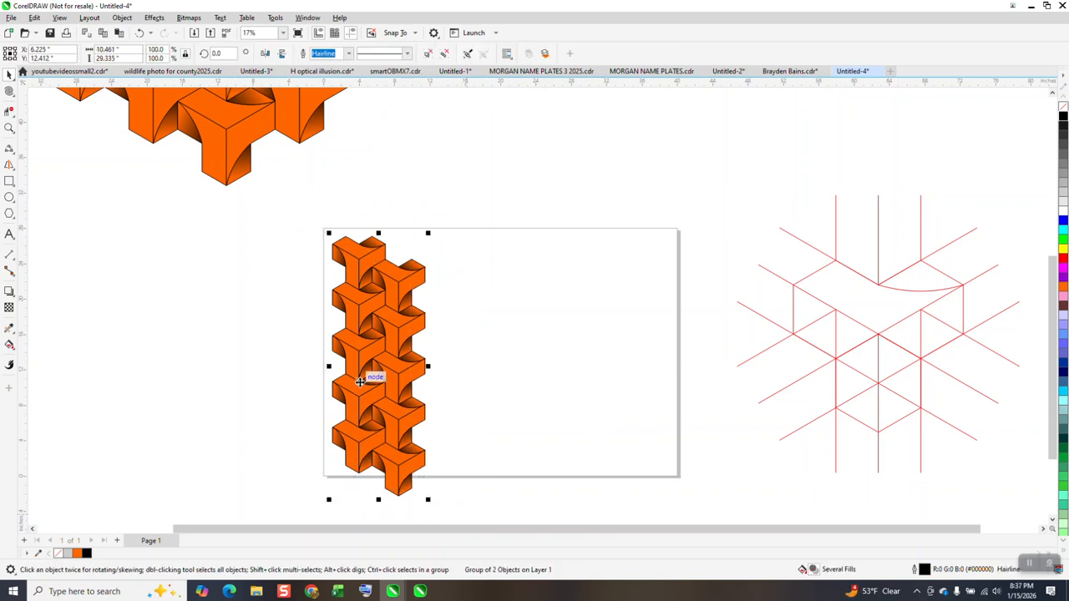
pyautogui.moveTo(365, 294); pyautogui.dragTo(412, 292)
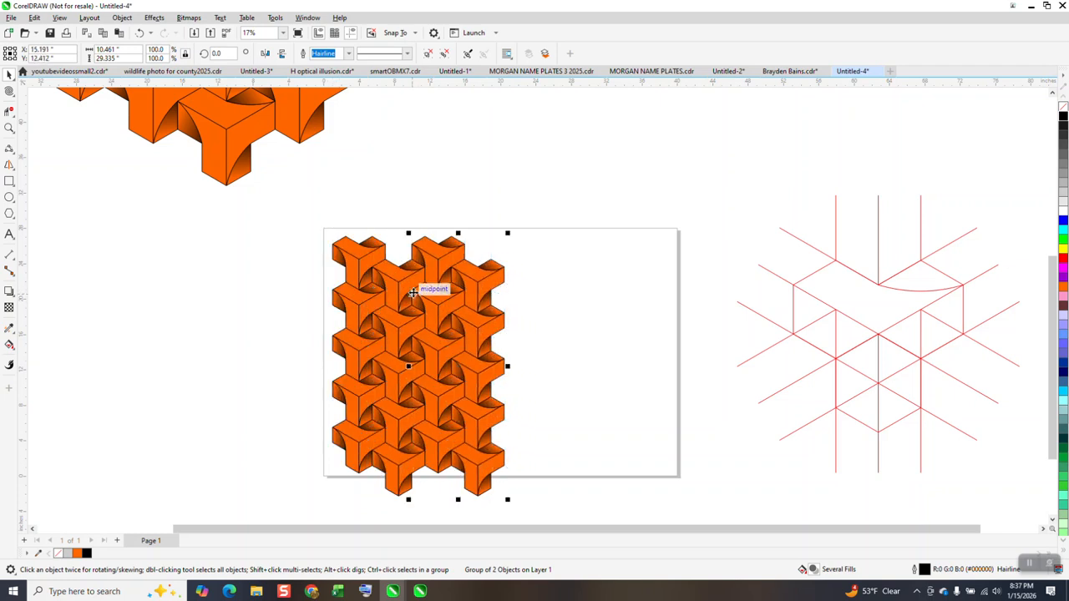
pyautogui.hotkey('ctrl', 'r')
pyautogui.hotkey('ctrl', 'r')
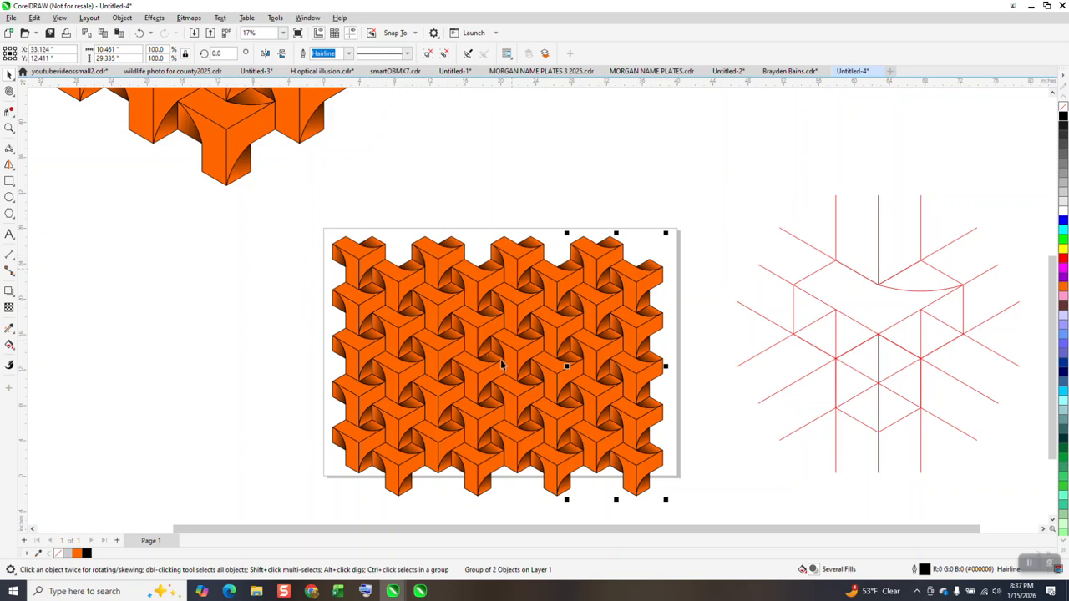
# - Group the four column pairs and center the pattern on the page
pyautogui.moveTo(284, 216); pyautogui.dragTo(719, 515)
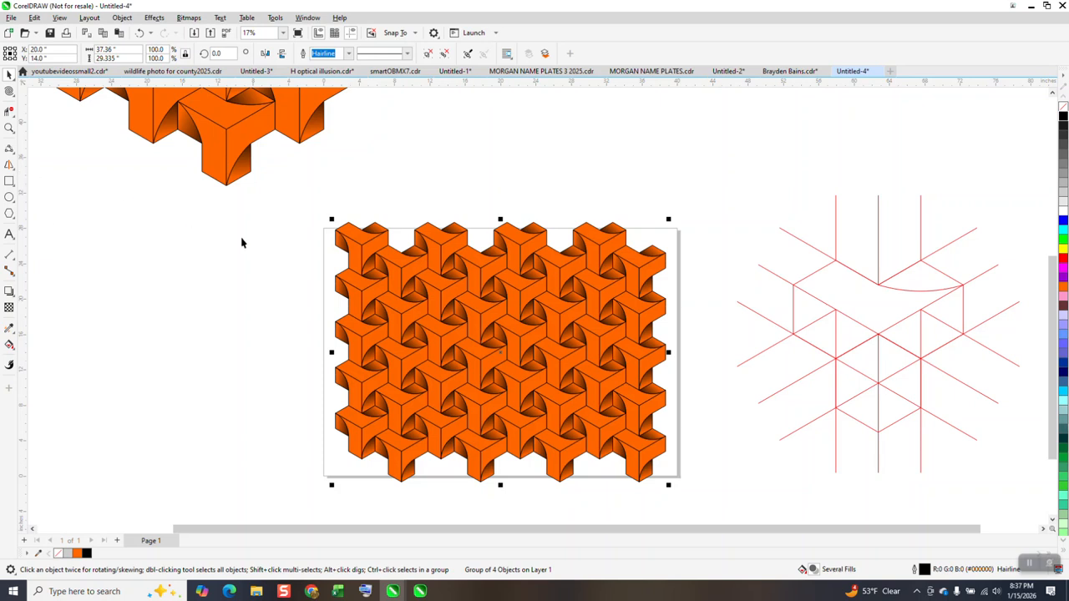
pyautogui.scroll(-2, 518, 384)
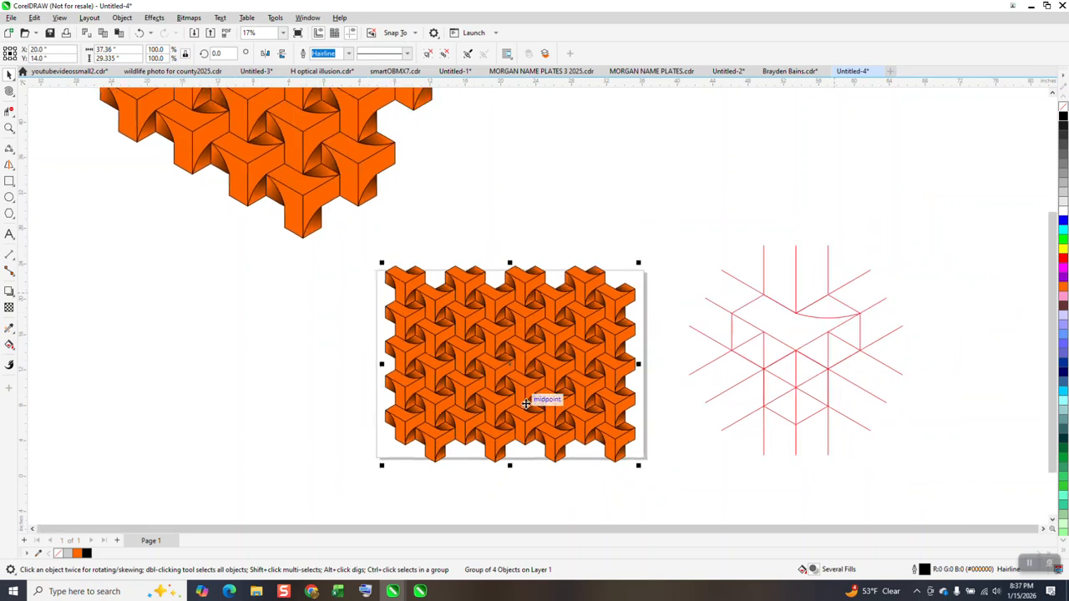
# - Examine the finished interlocking pattern up close and as a whole, checking the joints and gradient shading
pyautogui.click(9, 128)
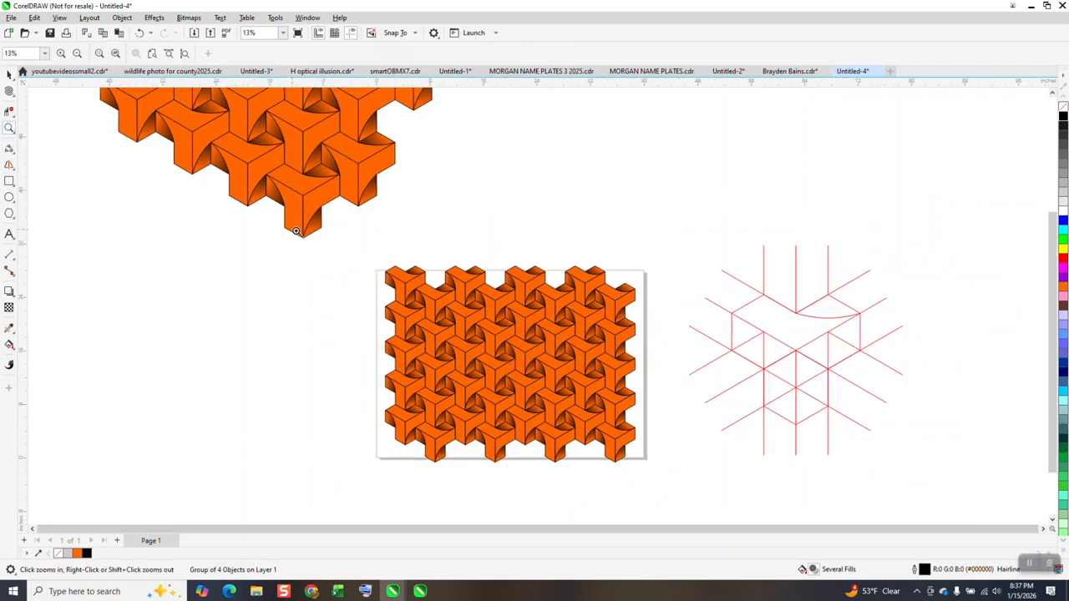
pyautogui.moveTo(381, 289); pyautogui.dragTo(656, 453)
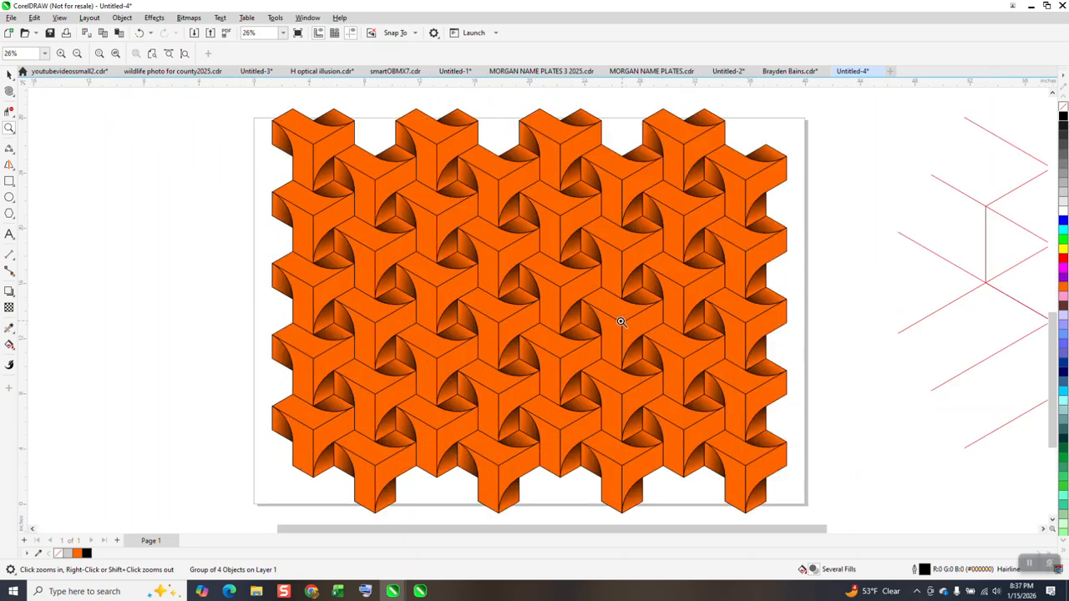
pyautogui.moveTo(492, 253); pyautogui.dragTo(582, 352)
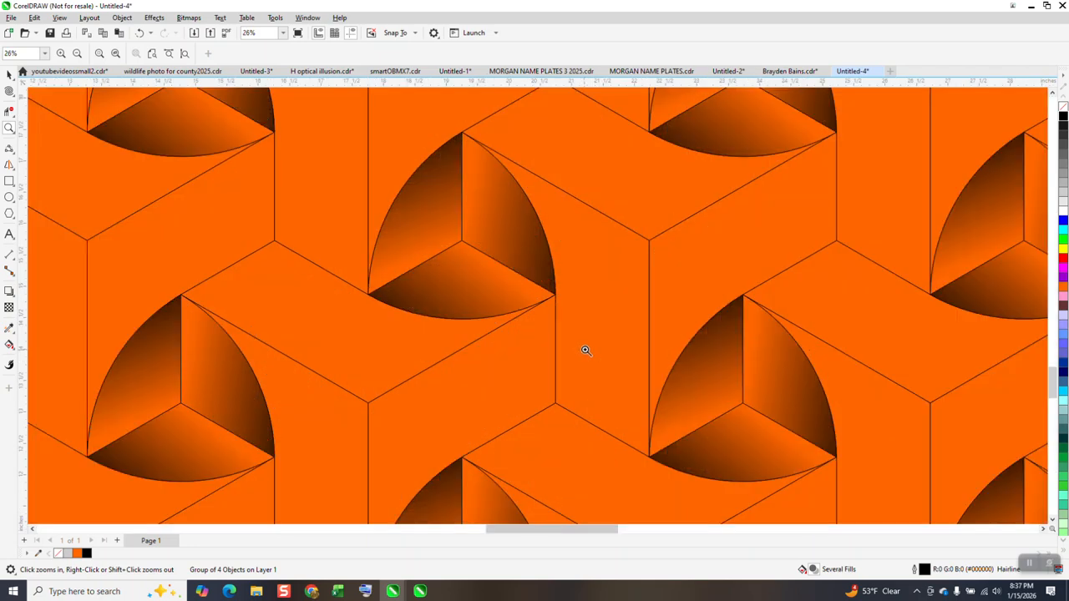
pyautogui.scroll(-3, 463, 273)
pyautogui.scroll(-4, 465, 238)
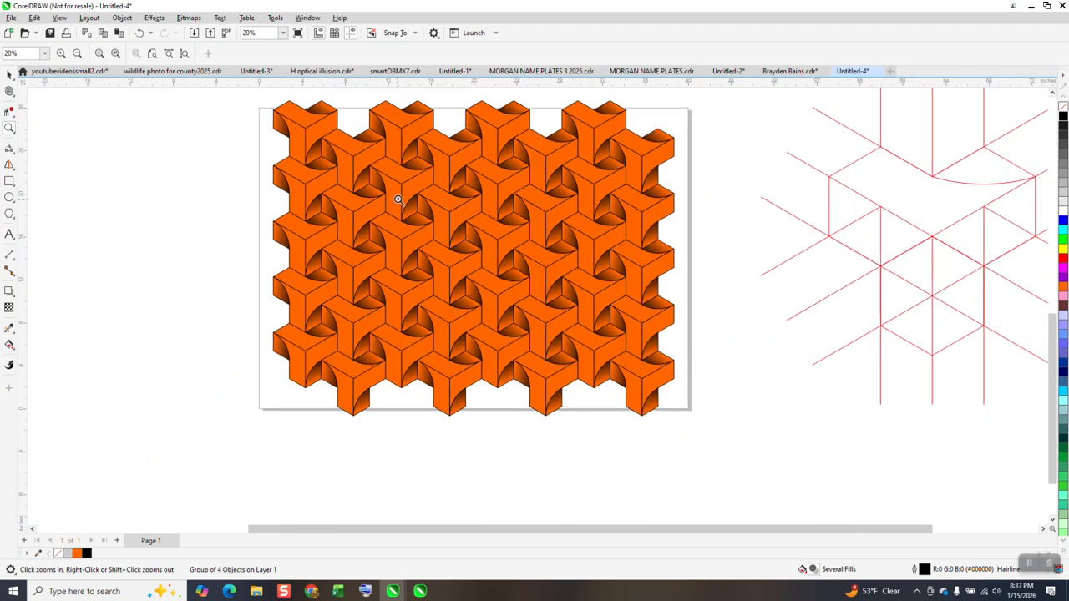
pyautogui.scroll(-1, 489, 208)
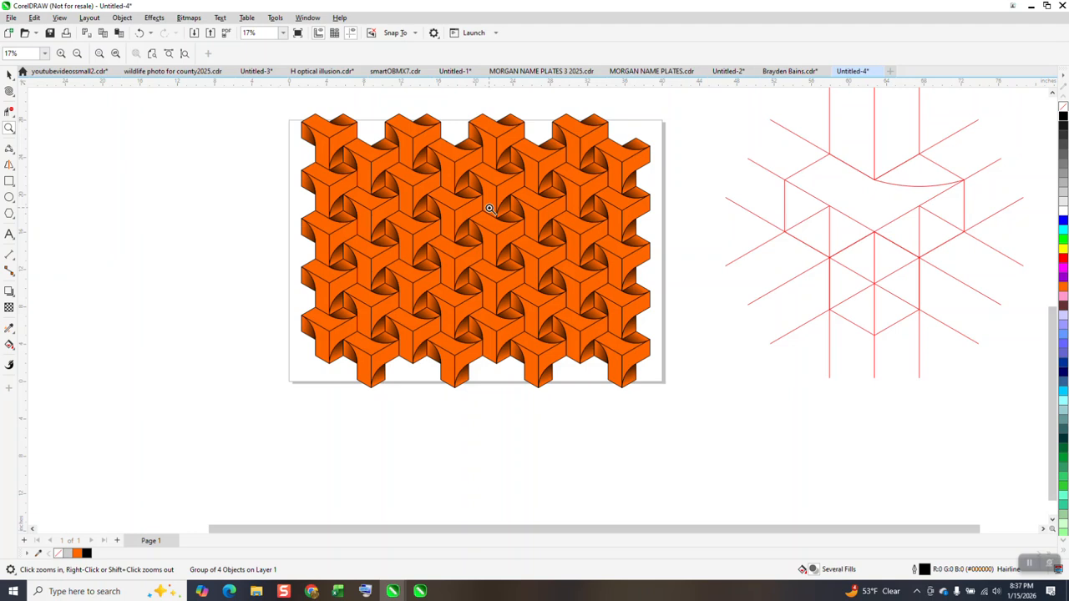
pyautogui.scroll(-1, 490, 208)
pyautogui.scroll(-6, 488, 208)
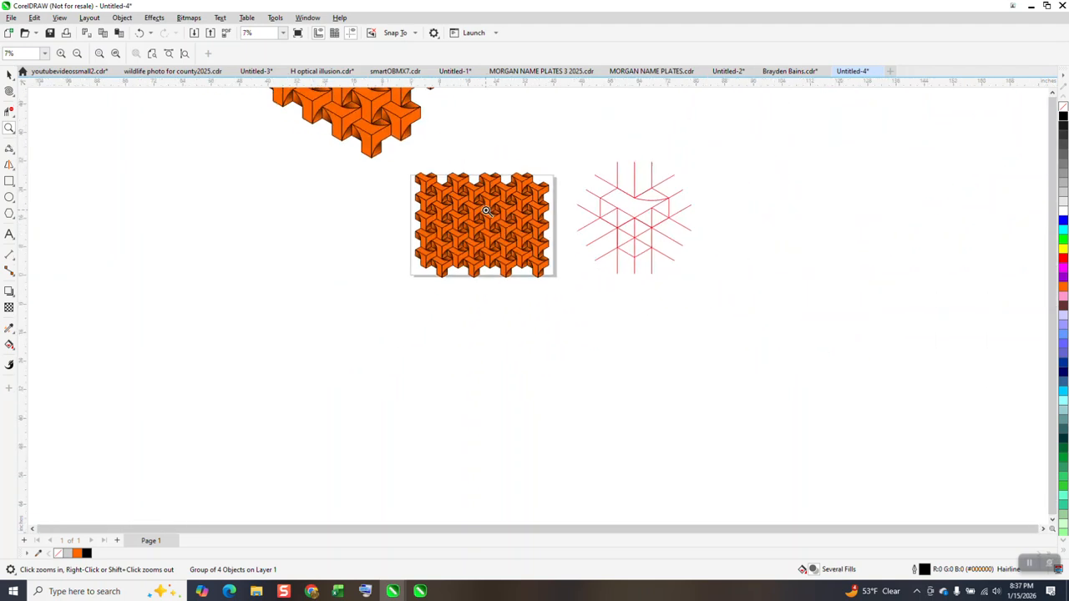
pyautogui.moveTo(448, 194); pyautogui.dragTo(544, 273)
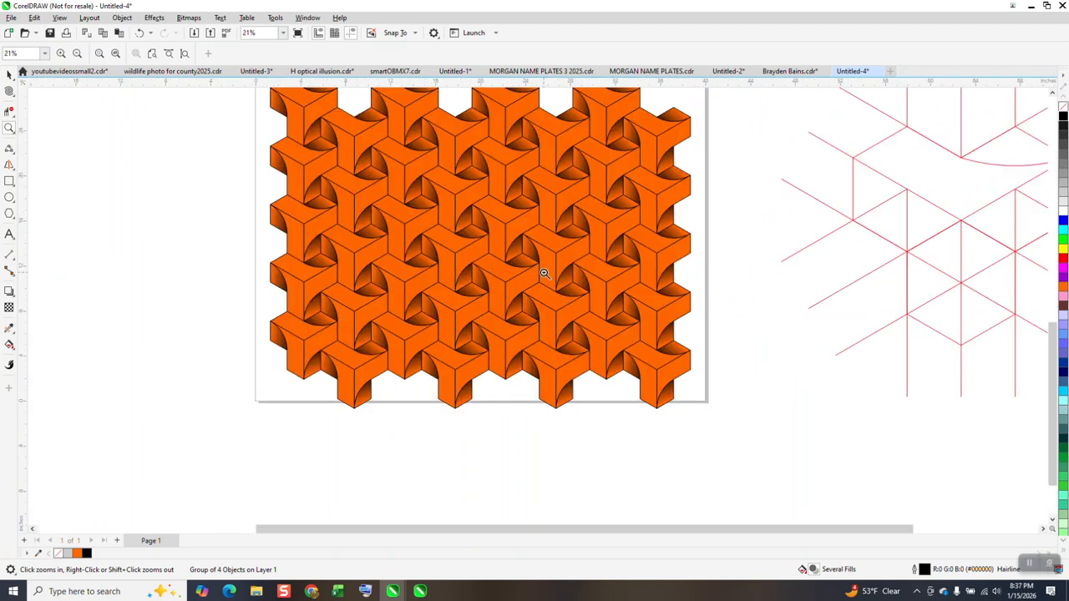